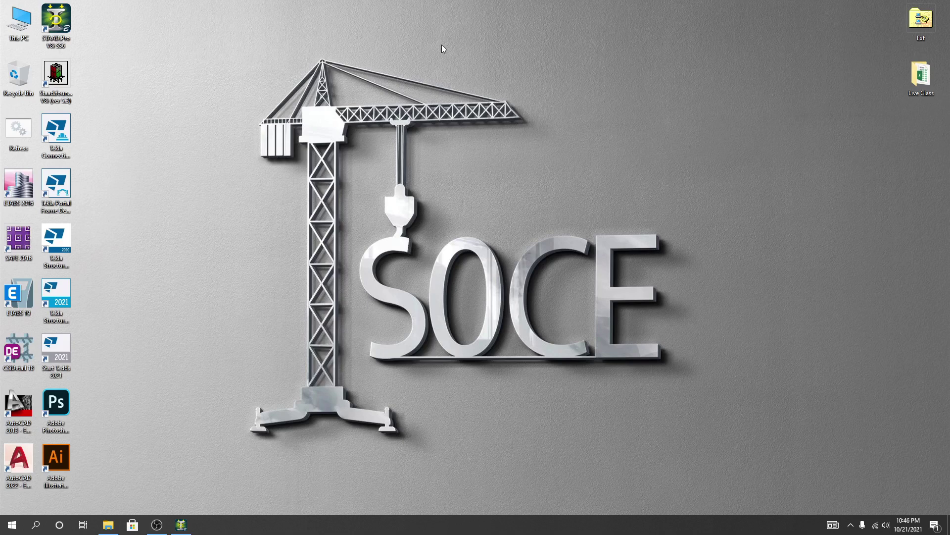
Switch to STAAD.Pro with the SOCE BD 2 frame model open.
click(181, 524)
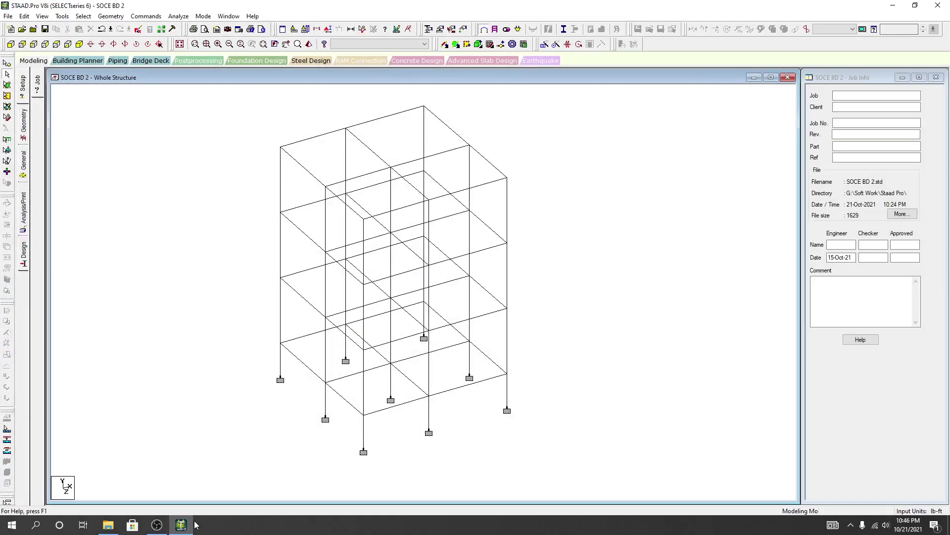
middle_drag(237, 272, 242, 275)
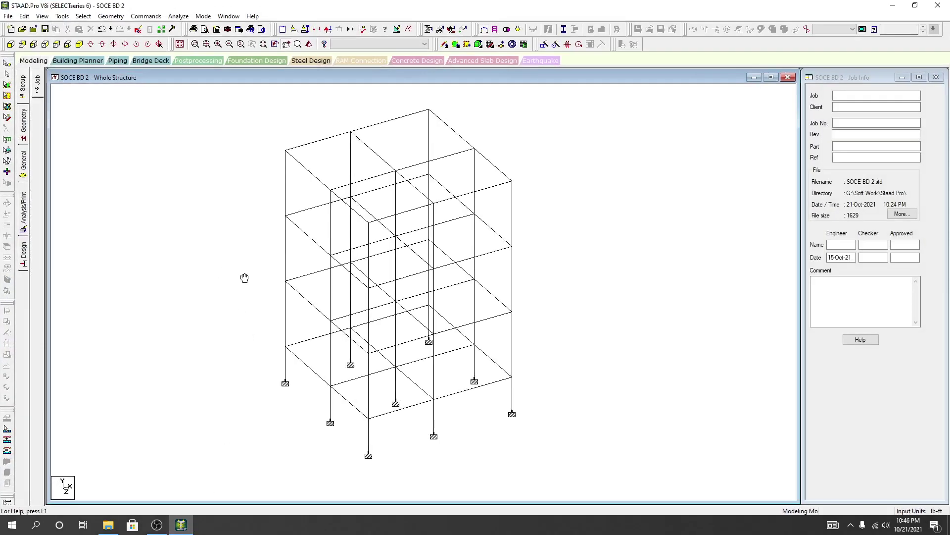
middle_drag(507, 350, 505, 354)
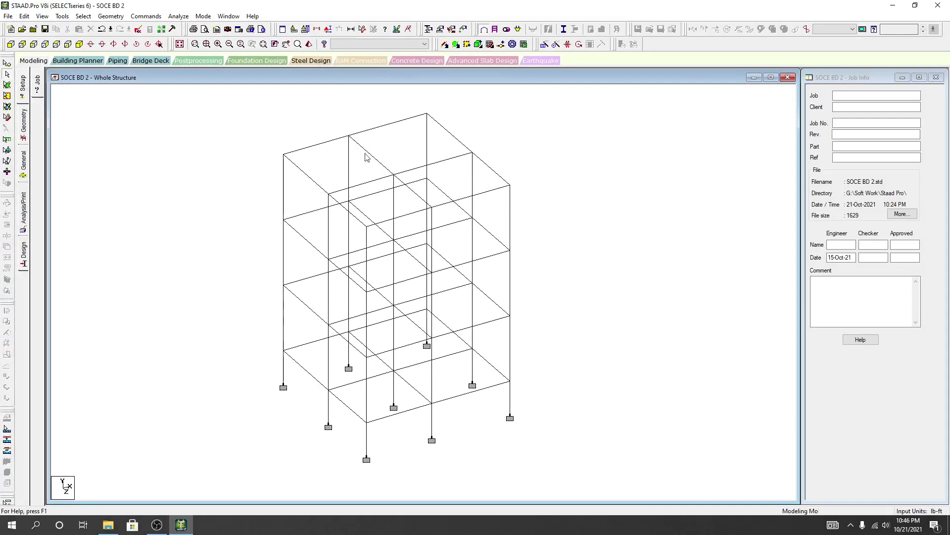
middle_drag(588, 388, 580, 387)
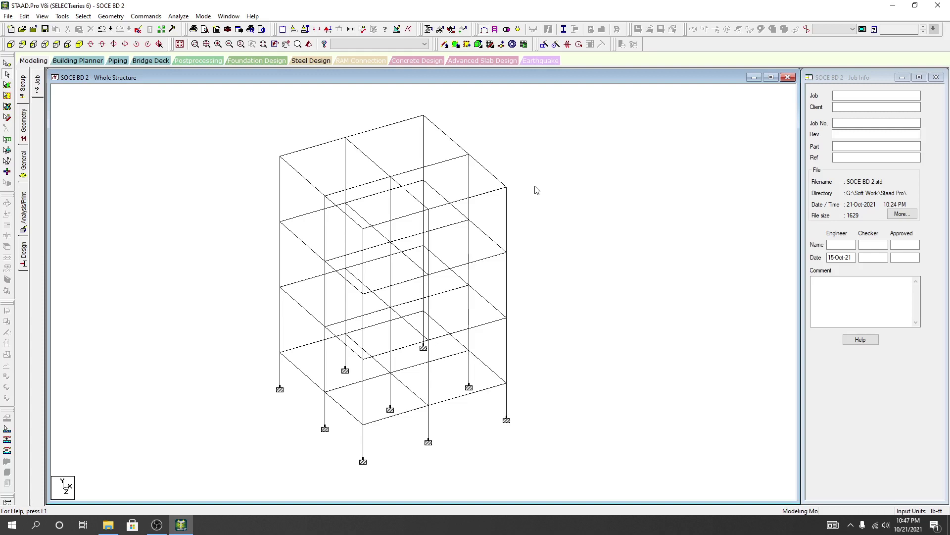
Open the whole-structure section properties and start defining a new member property.
click(429, 31)
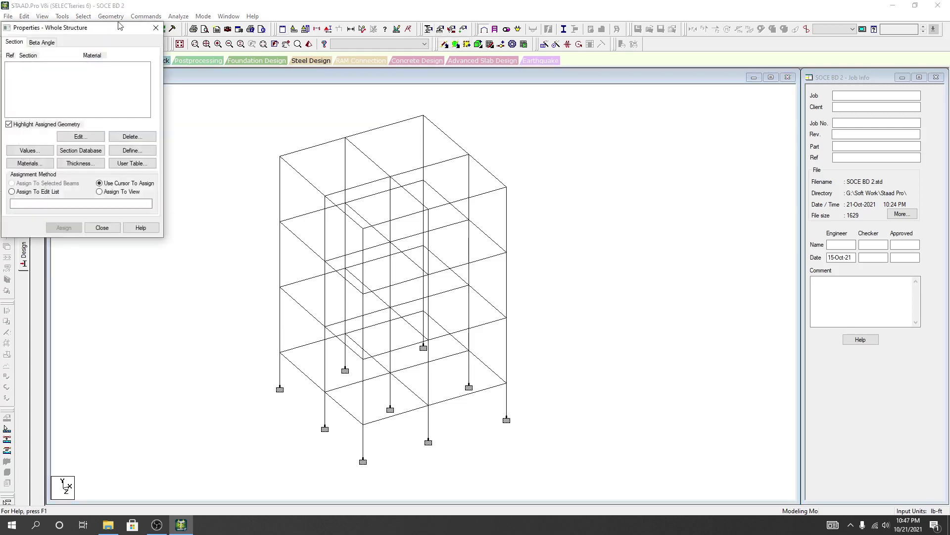
drag(120, 22, 597, 97)
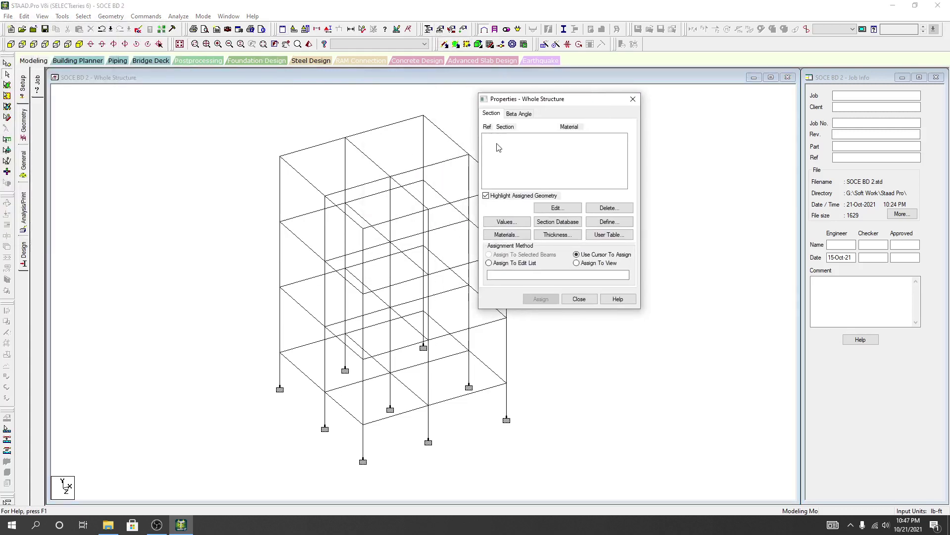
click(520, 117)
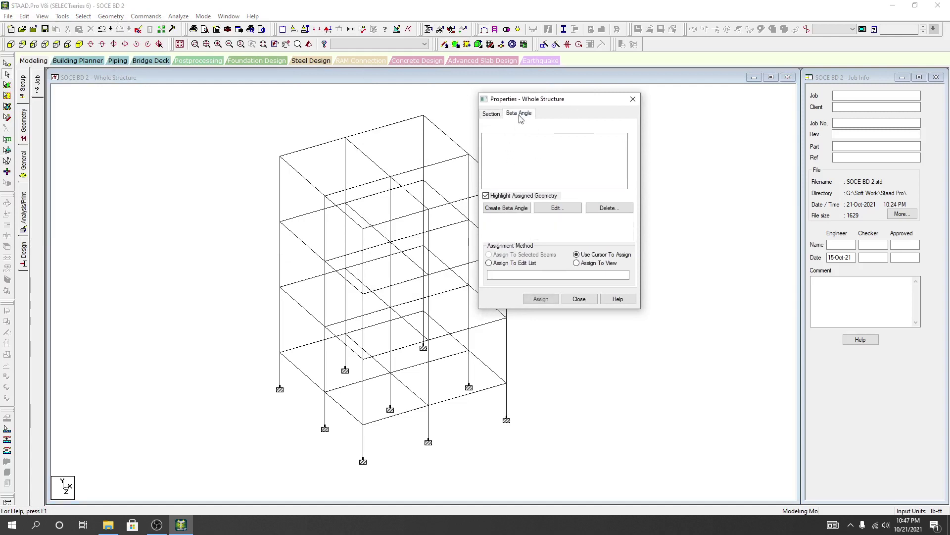
click(493, 116)
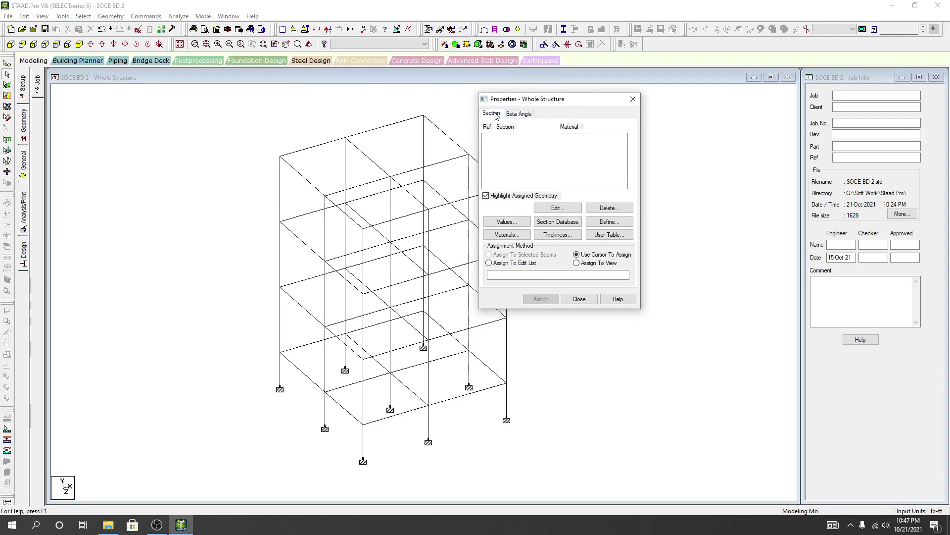
click(609, 223)
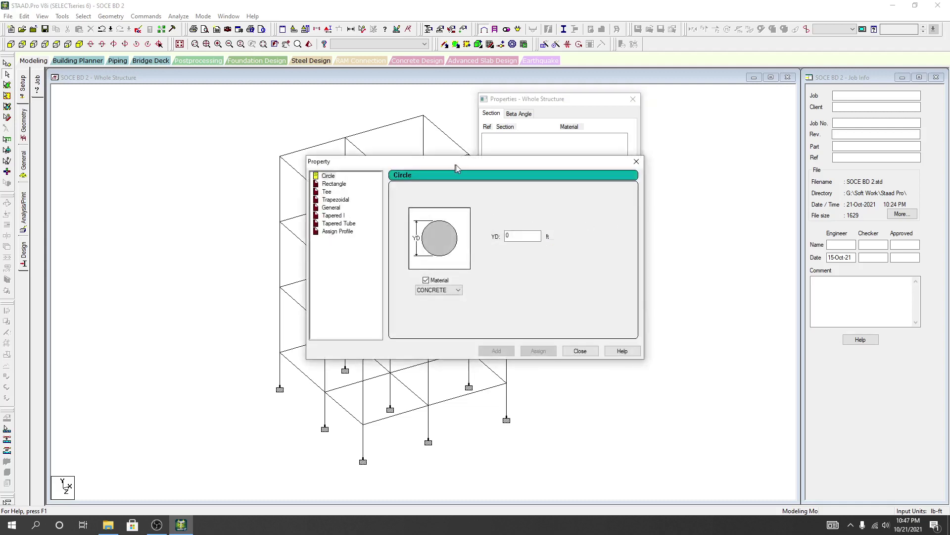
drag(456, 165, 656, 149)
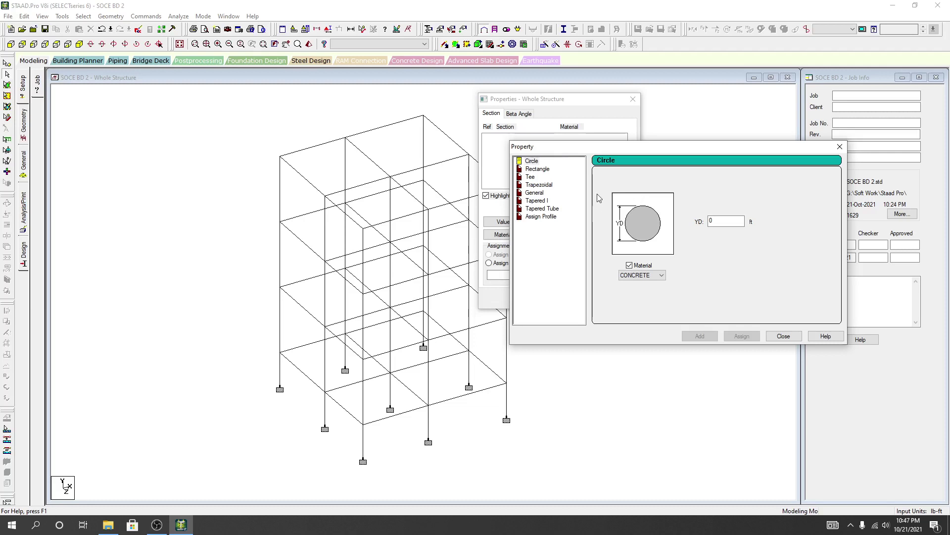
Examine the dimension parameters of the circle, rectangle, tee, trapezoidal and general concrete section shapes.
click(540, 171)
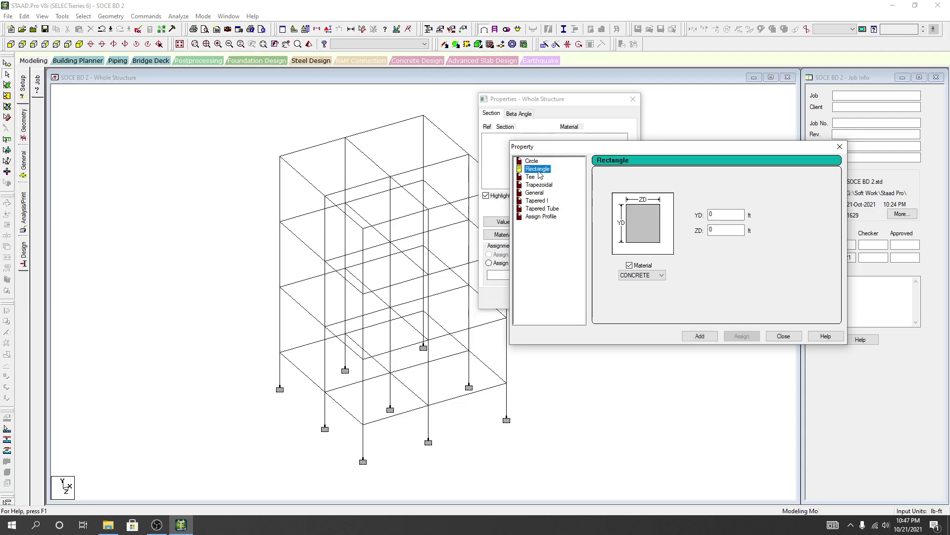
click(532, 179)
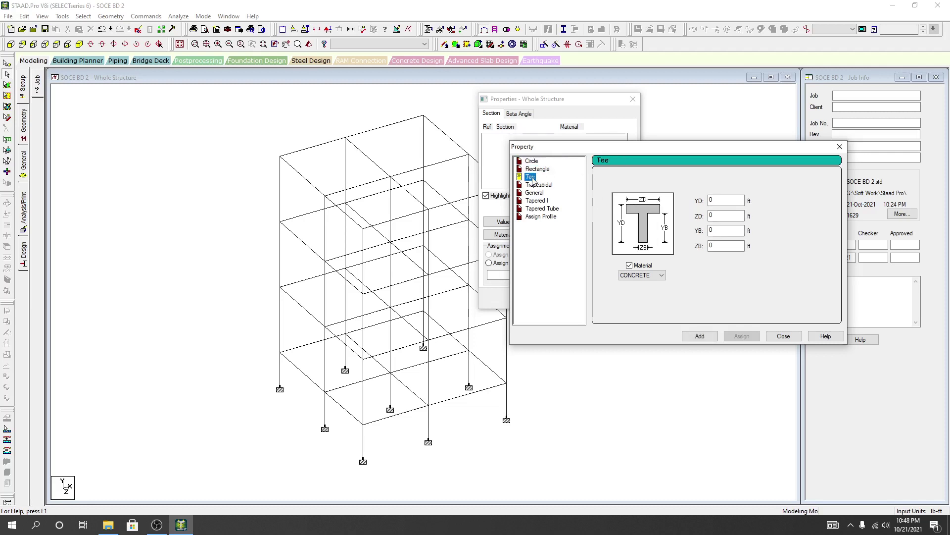
click(535, 185)
click(530, 178)
click(534, 160)
click(537, 169)
click(533, 177)
click(543, 170)
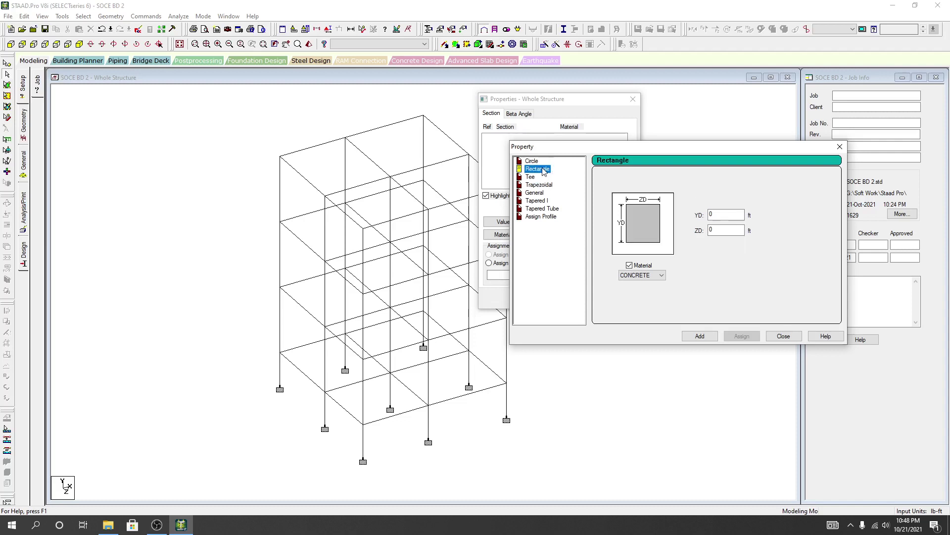
click(540, 185)
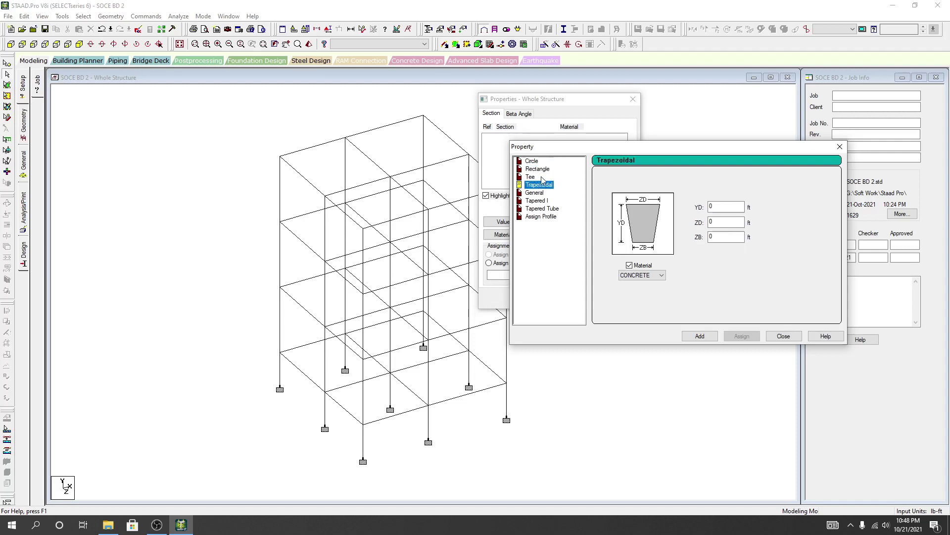
click(536, 192)
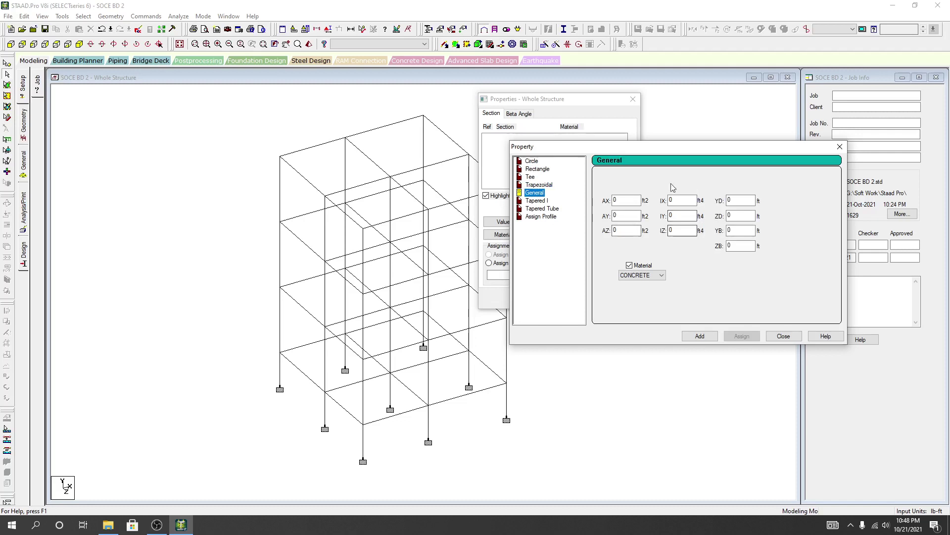
Examine the tapered I, tapered tube and assigned profile options, including their available materials and profile specifications.
click(537, 201)
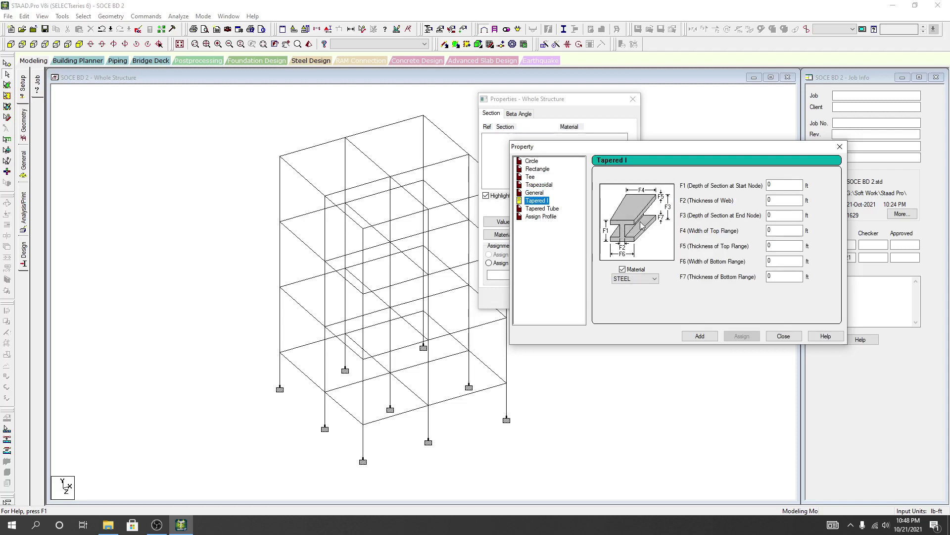
click(533, 216)
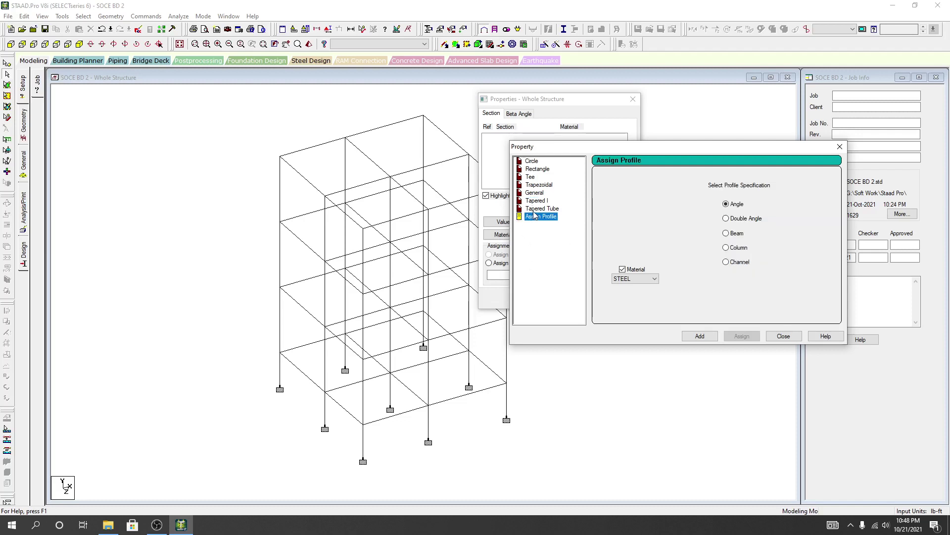
click(535, 209)
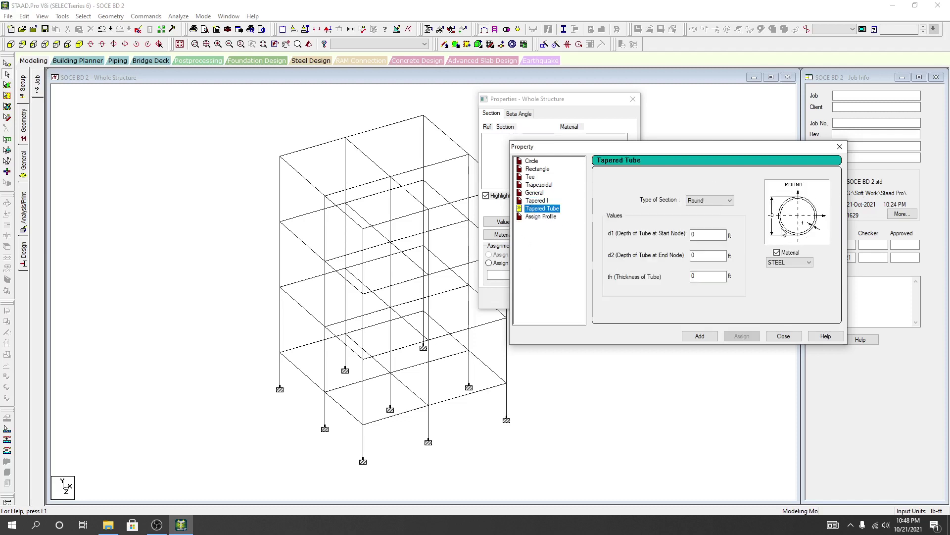
click(785, 257)
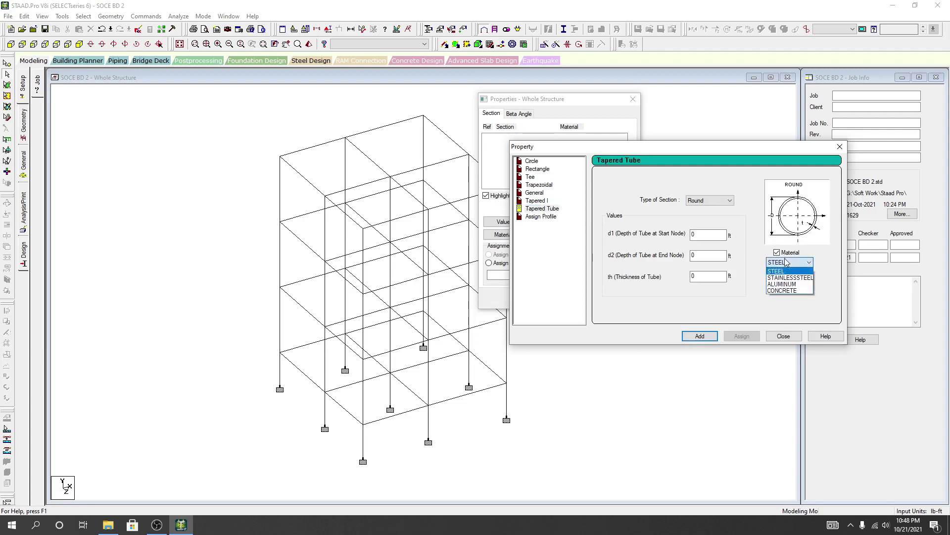
click(787, 267)
click(541, 217)
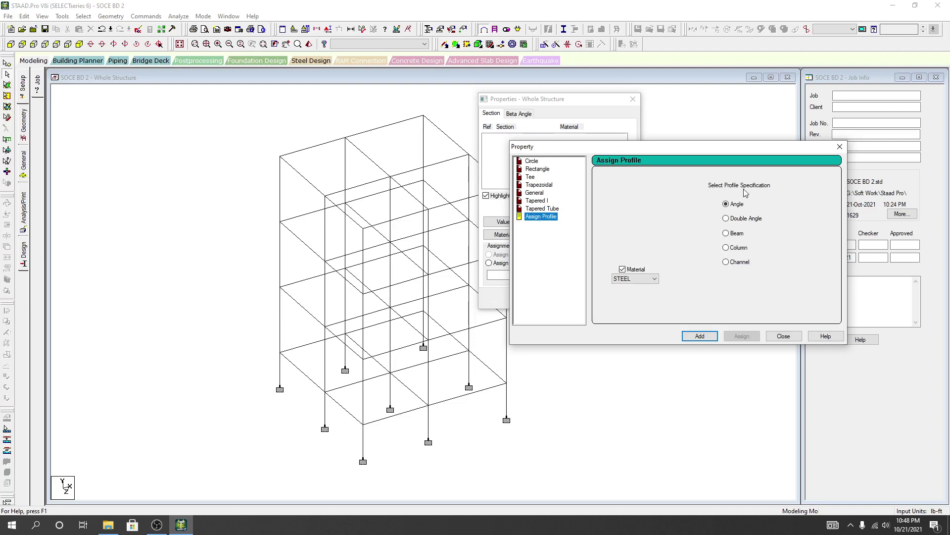
click(726, 233)
click(726, 247)
click(631, 278)
click(629, 241)
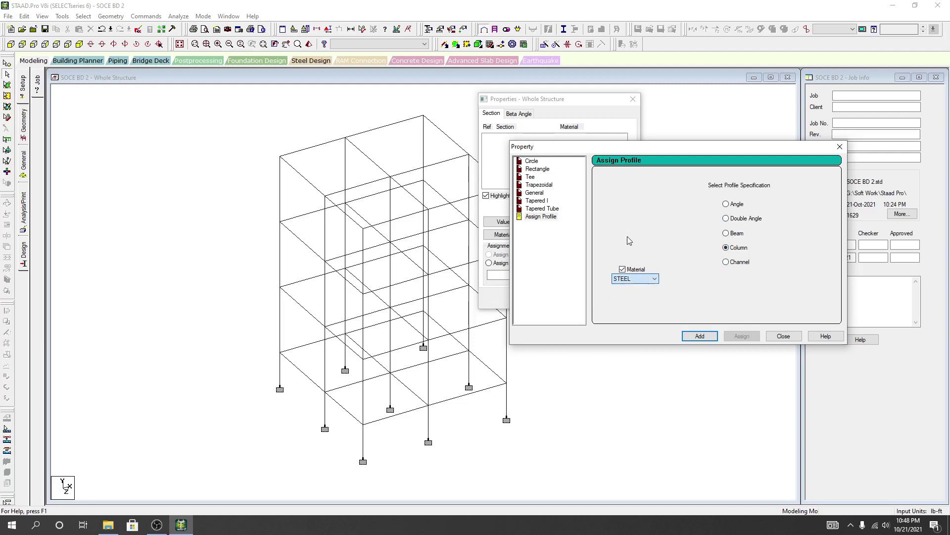
Choose the rectangular concrete section and set its YD dimension to 1.25 ft.
click(539, 169)
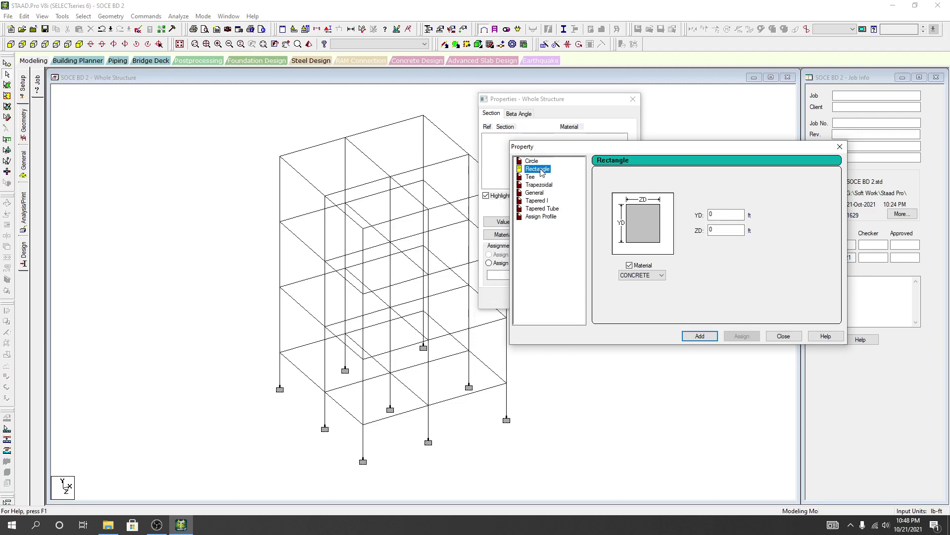
drag(663, 144, 653, 145)
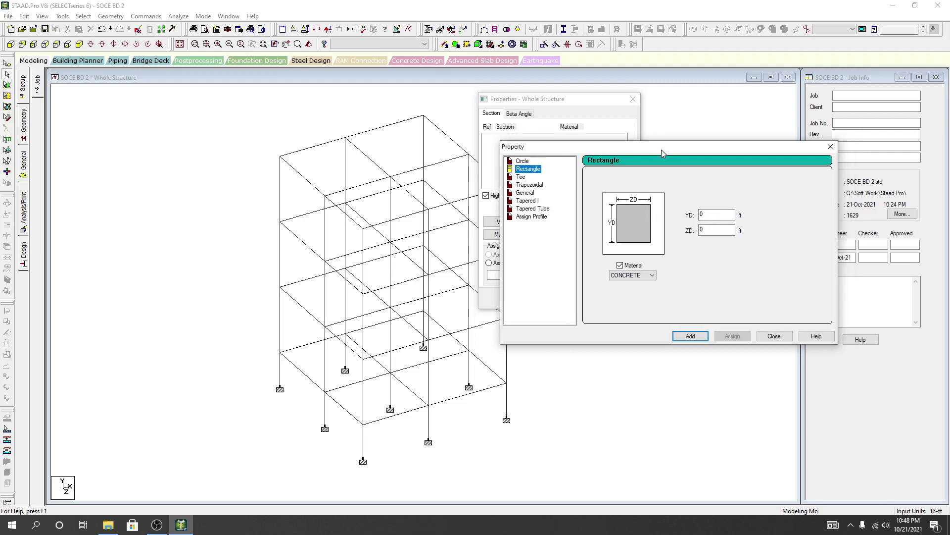
double_click(725, 216)
click(710, 216)
double_click(710, 217)
text(1.25)
double_click(710, 231)
drag(723, 229, 693, 234)
double_click(720, 231)
right_click(707, 232)
key(Escape)
text(10)
right_click(714, 230)
click(699, 235)
Open Calculator and divide 10 by 12 to convert the section width from inches to feet.
click(11, 524)
scroll(100, 284, down, 5)
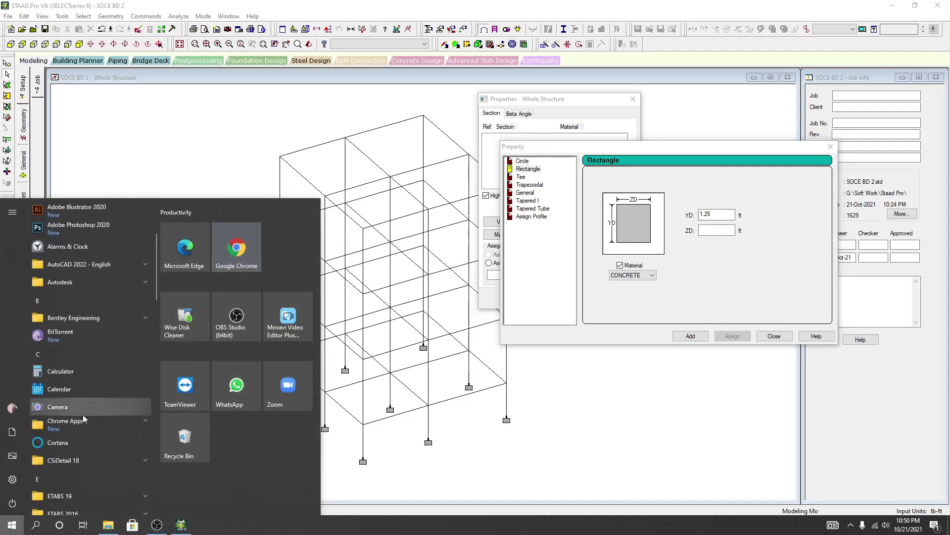
click(79, 375)
drag(832, 161, 245, 161)
click(231, 379)
click(264, 393)
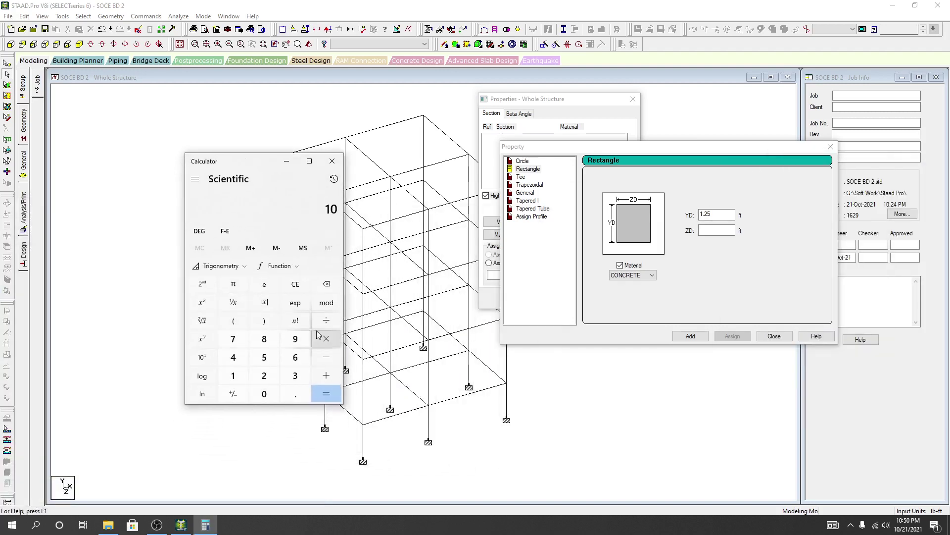
click(326, 320)
click(233, 376)
click(264, 376)
click(326, 393)
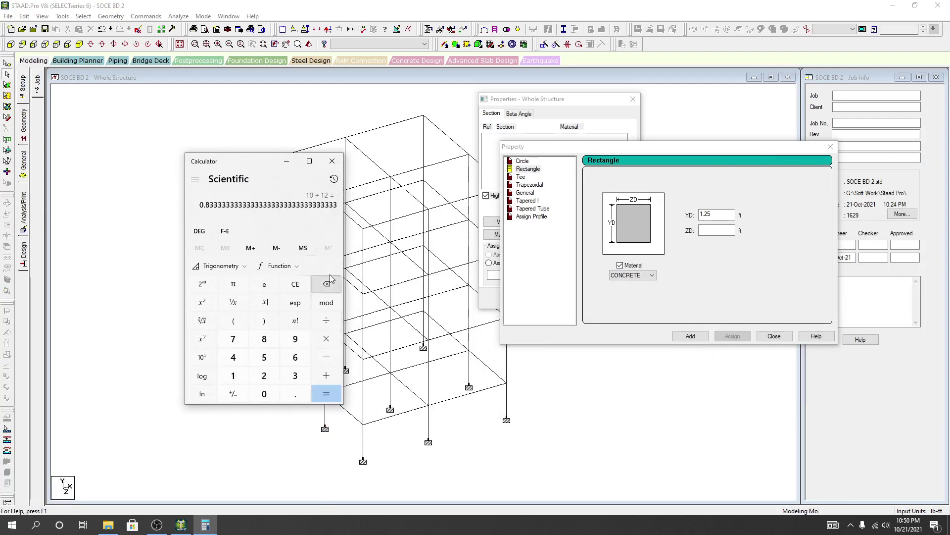
Copy the calculated quotient into the rectangle's ZD dimension as 0.8333333333 ft.
drag(200, 204, 248, 205)
key(ctrl+c)
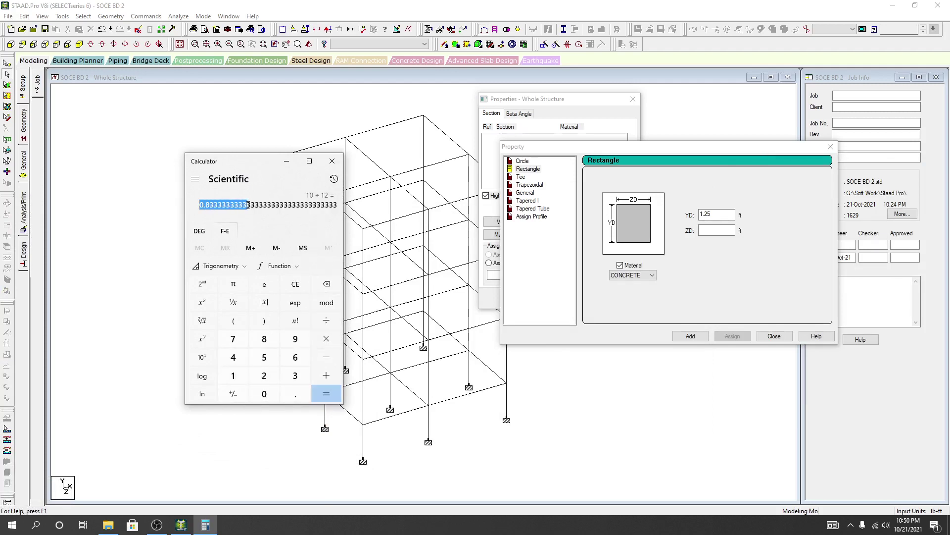
click(710, 230)
right_click(709, 230)
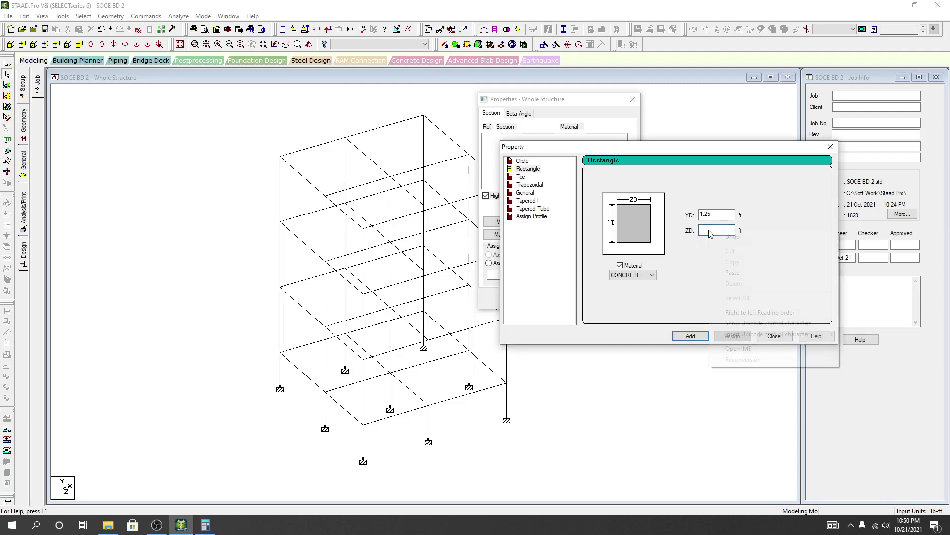
click(739, 271)
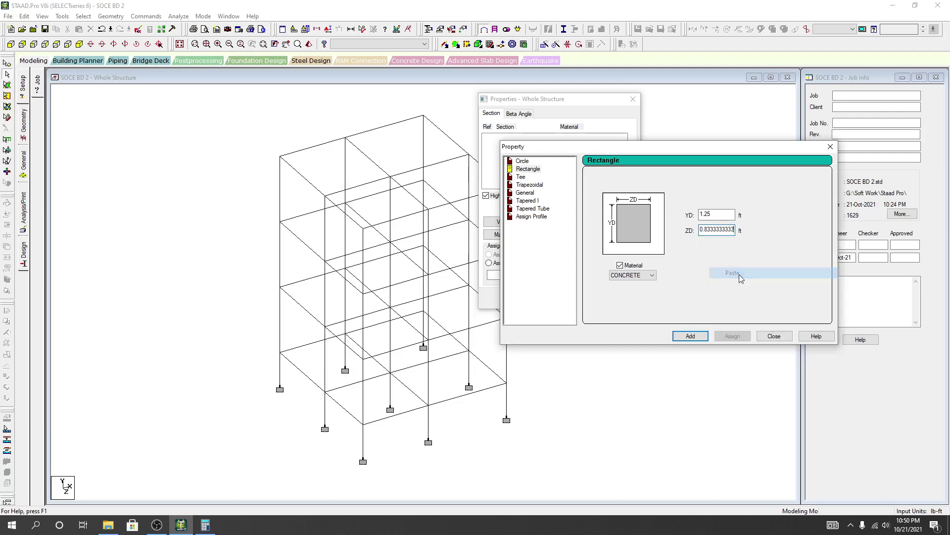
right_click(715, 231)
click(717, 229)
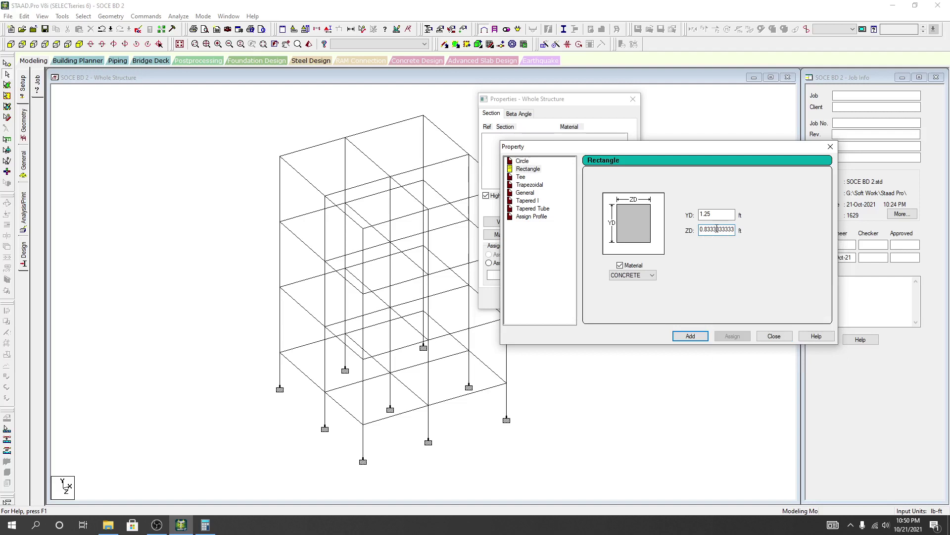
Look at the built-in unit converter for the ZD dimension and close it without a conversion.
double_click(719, 215)
double_click(720, 230)
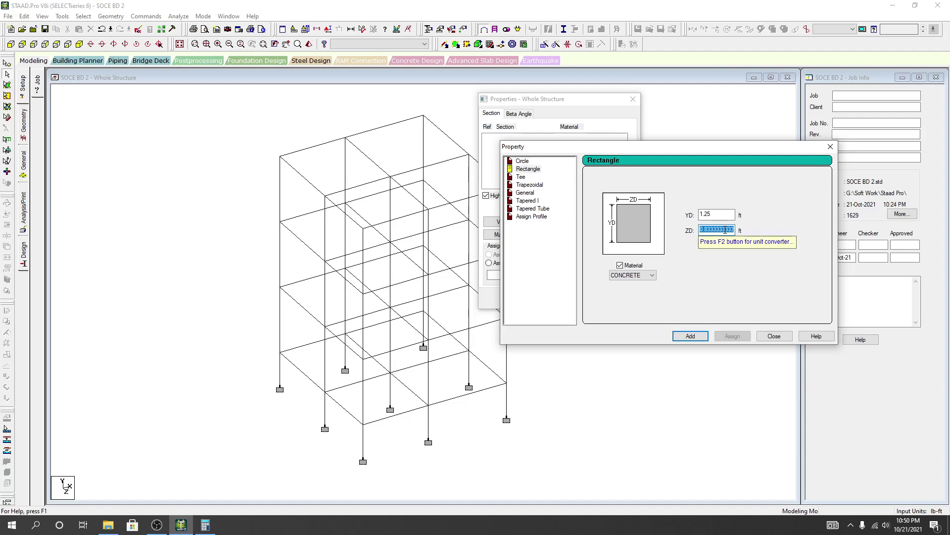
key(F2)
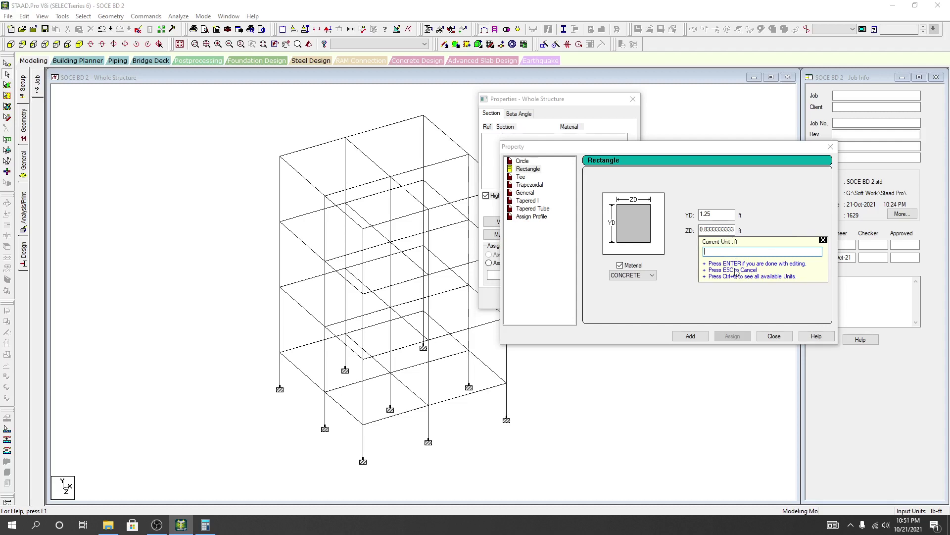
key(Escape)
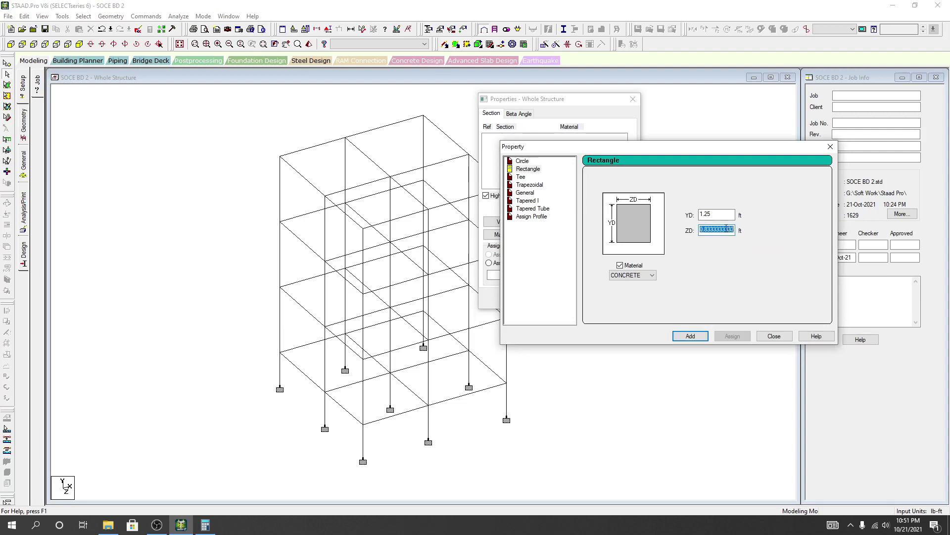
Add the 1.25 ft by 0.8333333333 ft concrete rectangle to the structure's section list.
click(710, 215)
click(712, 227)
click(715, 217)
double_click(725, 217)
click(693, 335)
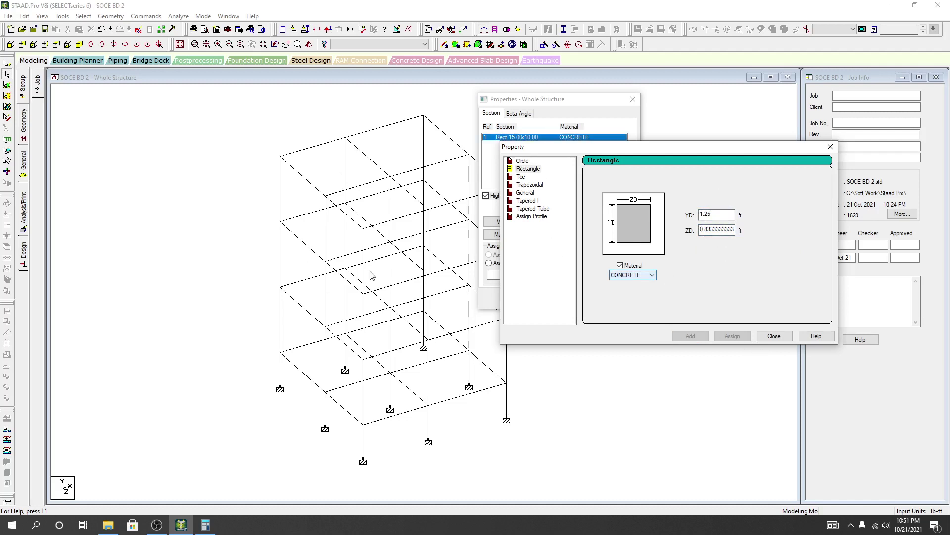
Add a concrete rectangle of YD 1.25 ft by ZD 1 ft to the structure's section list.
drag(717, 215, 756, 231)
text(12)
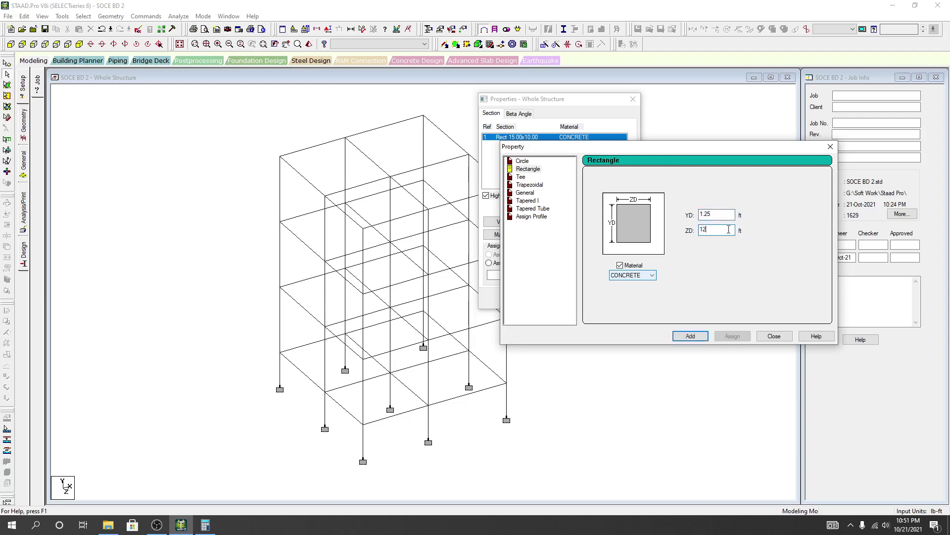
key(BackSpace)
click(717, 215)
click(693, 336)
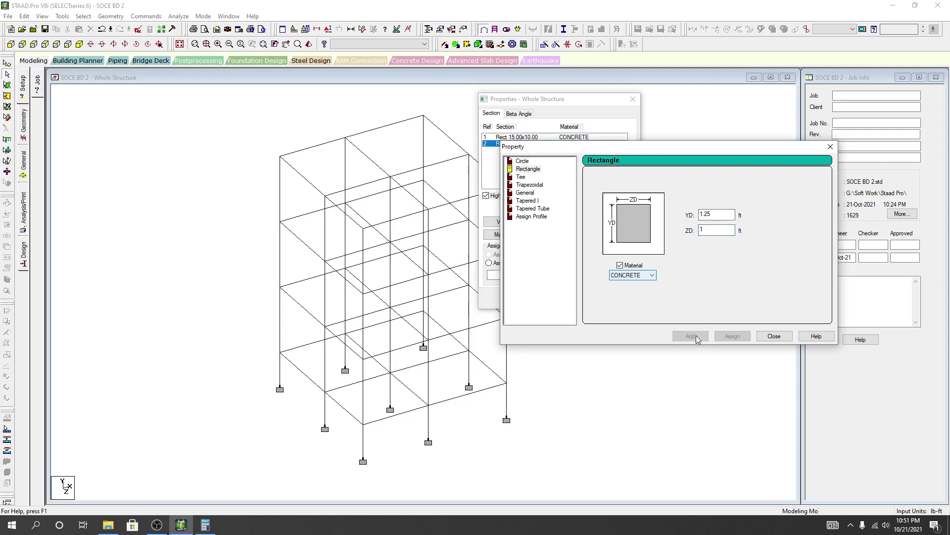
drag(597, 145, 662, 145)
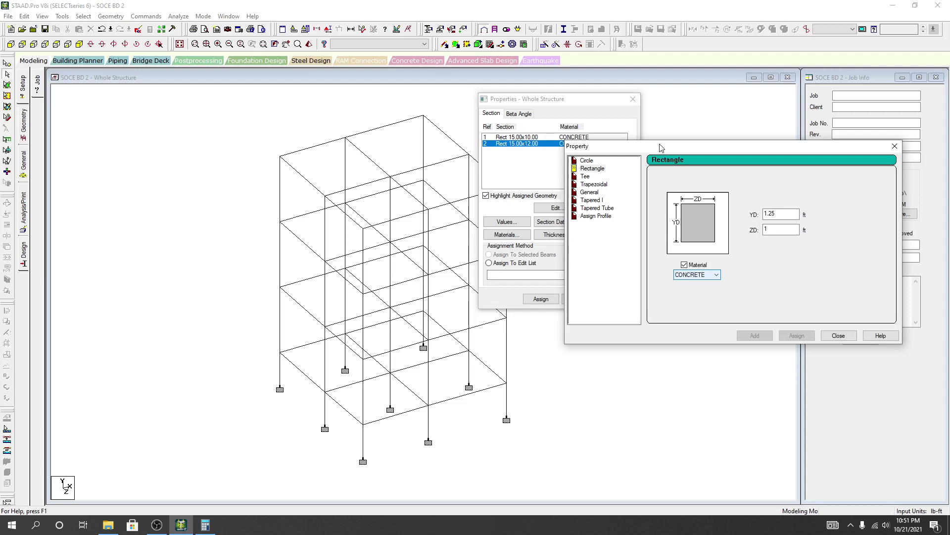
drag(661, 147, 736, 114)
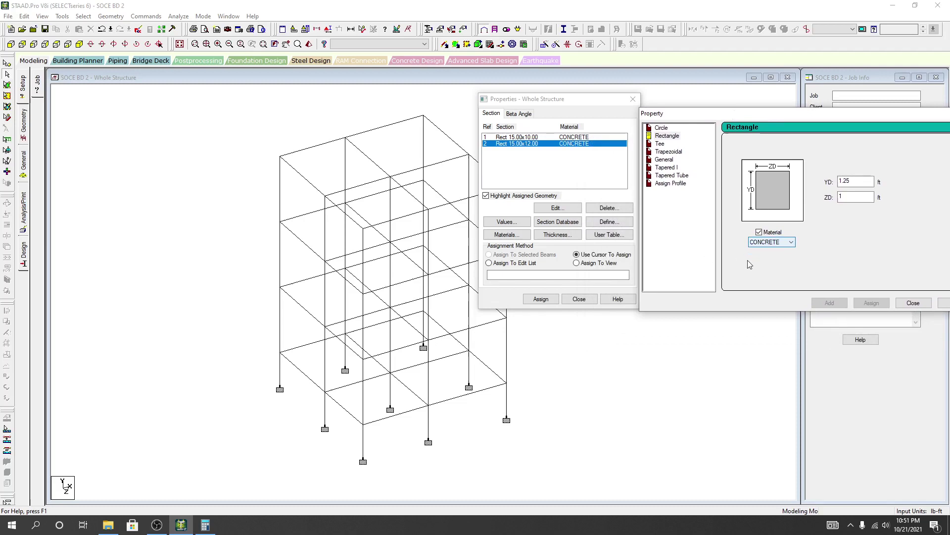
Add a concrete rectangle of YD 1 ft by ZD 1 ft to the section list and close the section definition.
click(494, 139)
drag(781, 114, 768, 96)
double_click(844, 163)
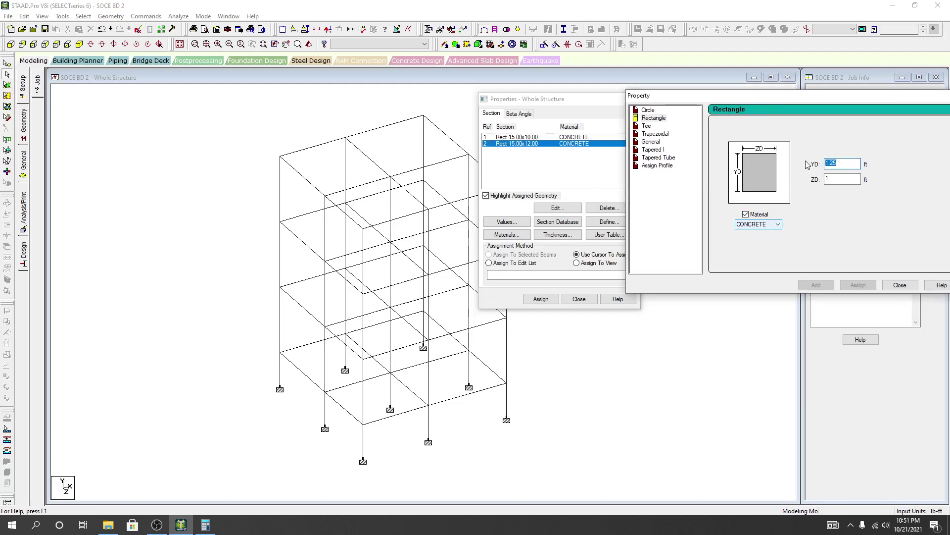
text(12)
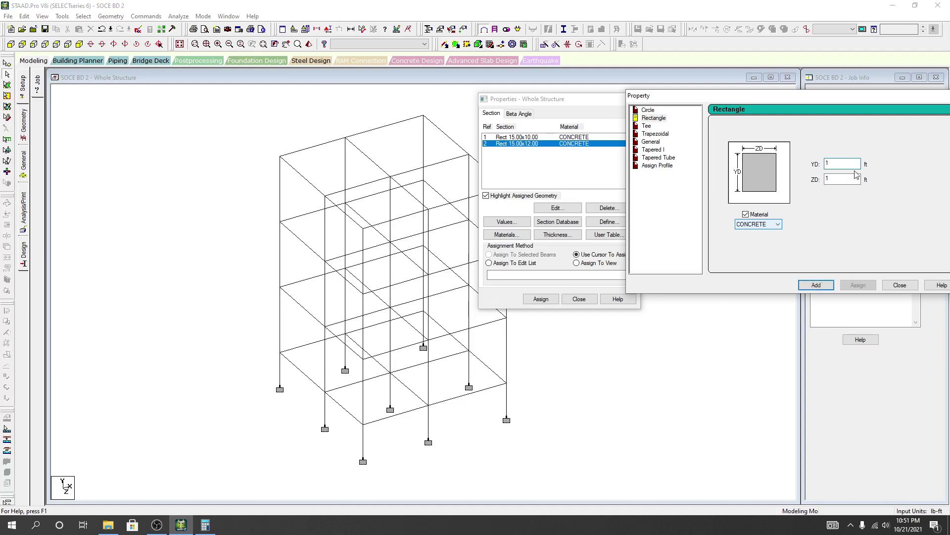
click(842, 180)
click(769, 224)
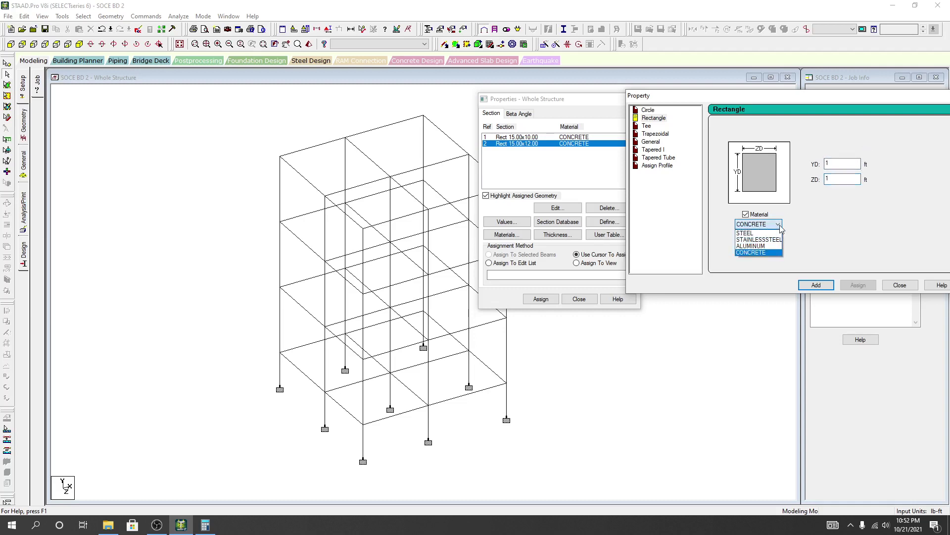
click(758, 253)
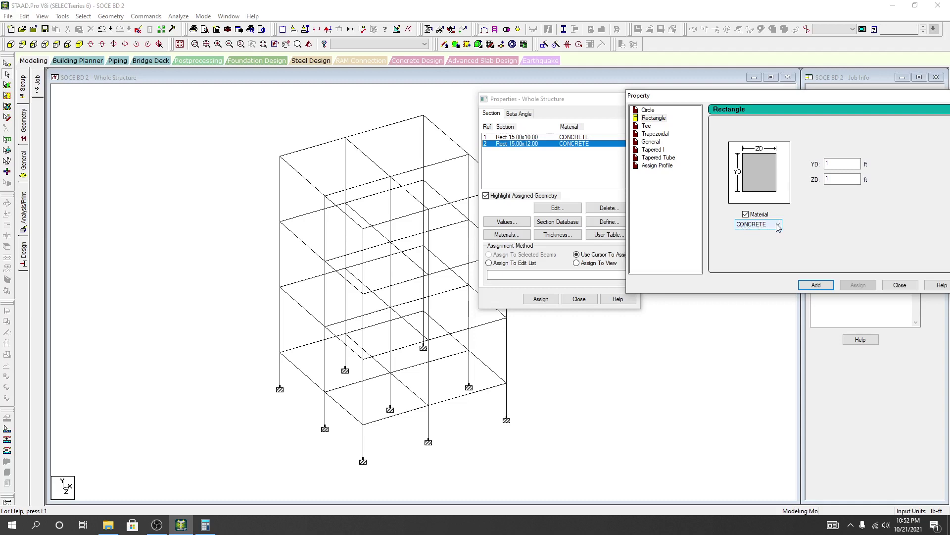
drag(761, 92, 625, 100)
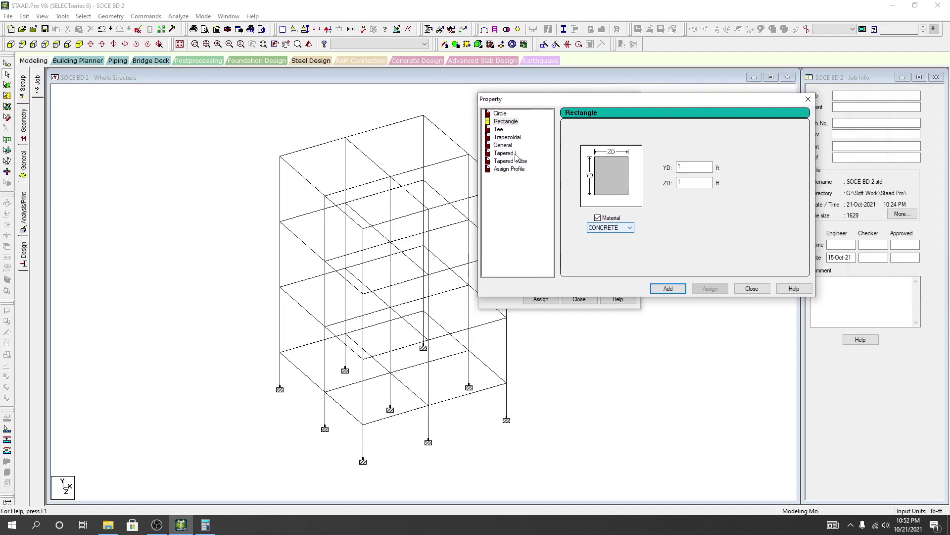
click(671, 290)
drag(657, 101, 617, 268)
click(712, 455)
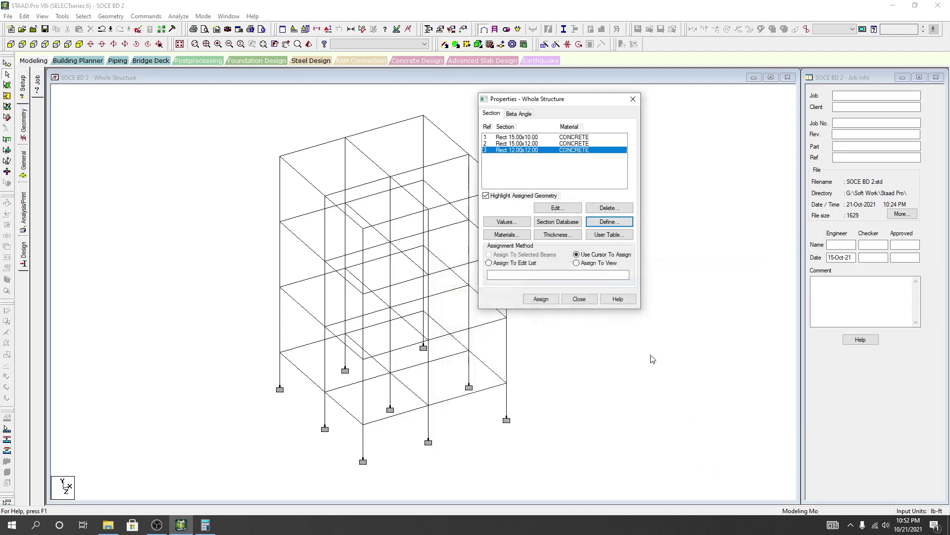
Review the stored dimensions of the 15 x 12 and 12 x 12 rectangular sections without changing them.
click(522, 137)
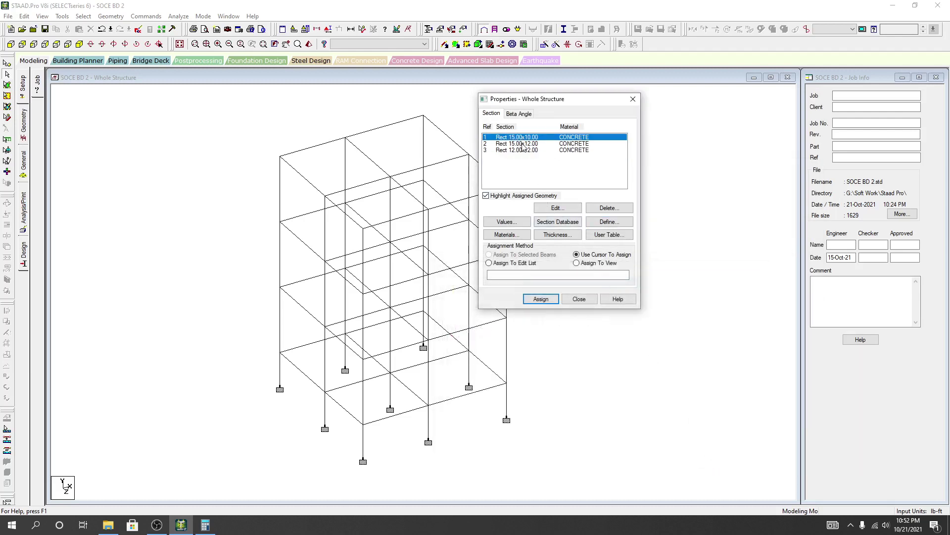
double_click(524, 144)
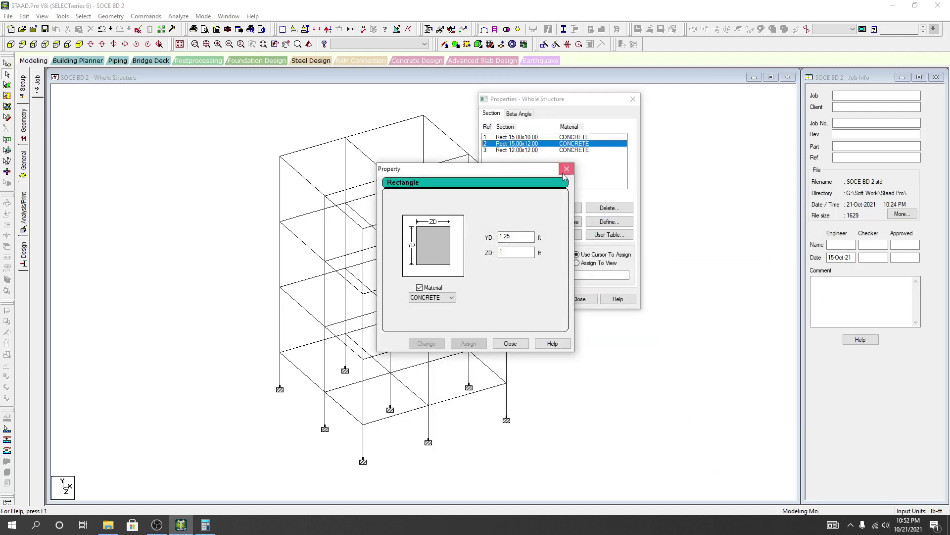
click(565, 169)
double_click(501, 150)
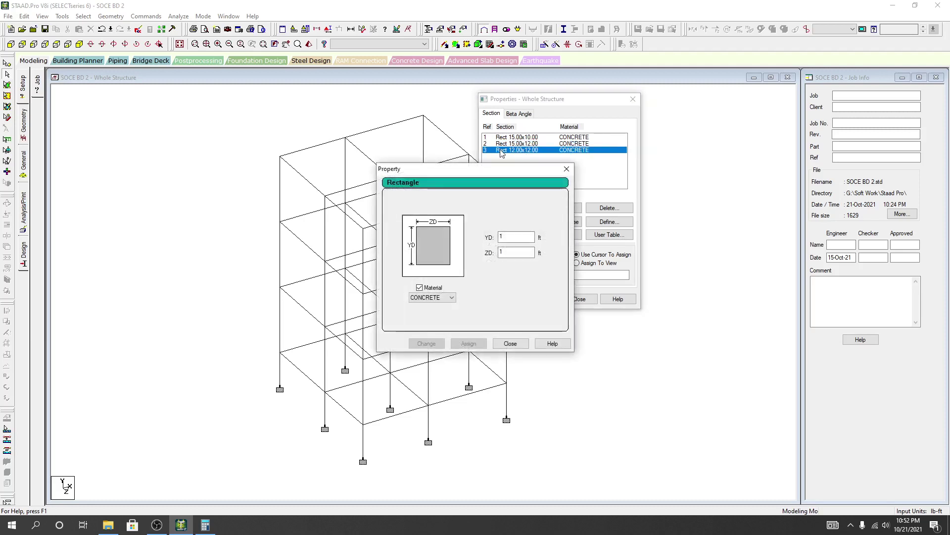
click(566, 170)
click(551, 208)
click(566, 170)
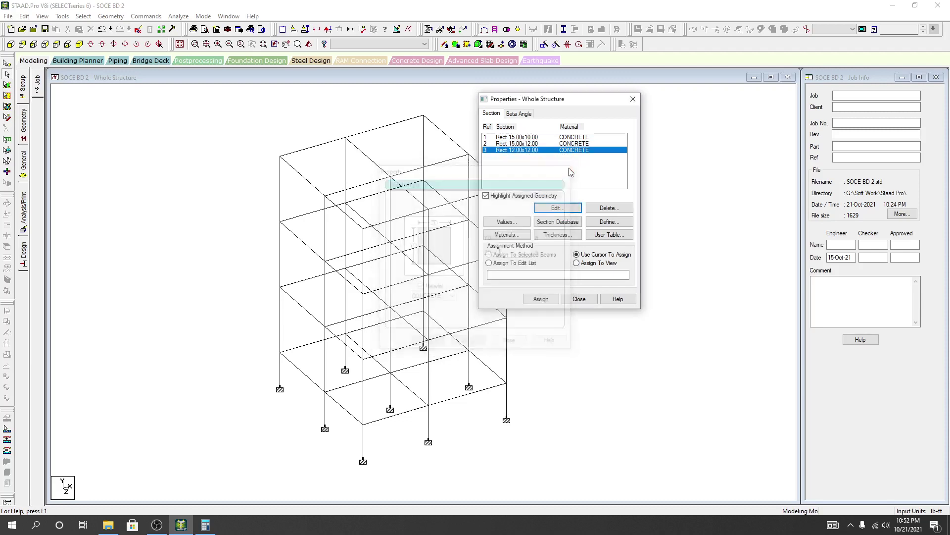
Add an assigned profile with the Beam specification and CONCRETE material to the section list.
click(612, 223)
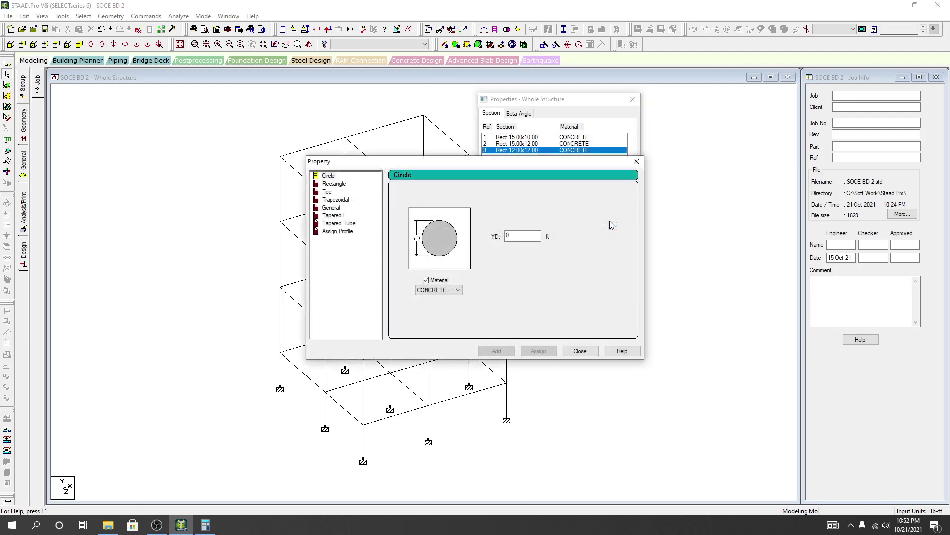
click(341, 233)
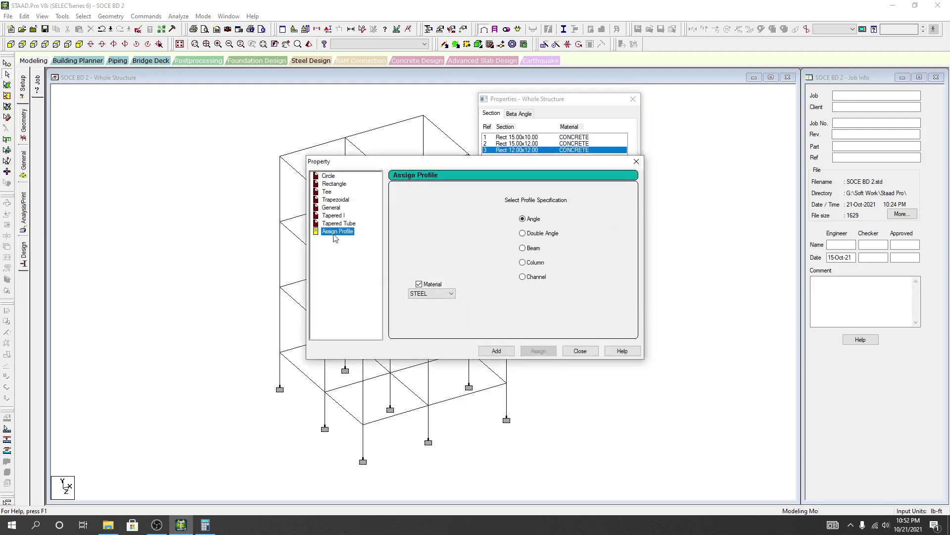
click(523, 248)
click(441, 294)
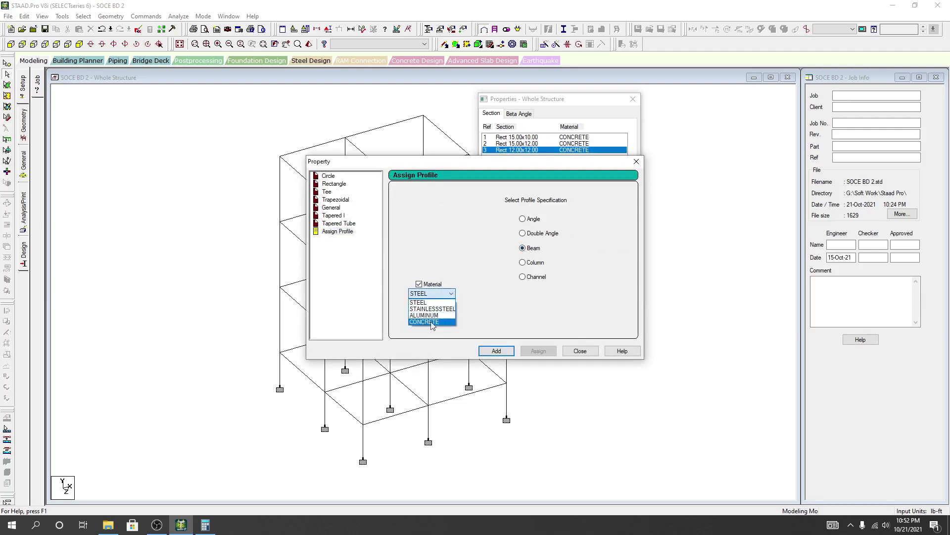
click(431, 322)
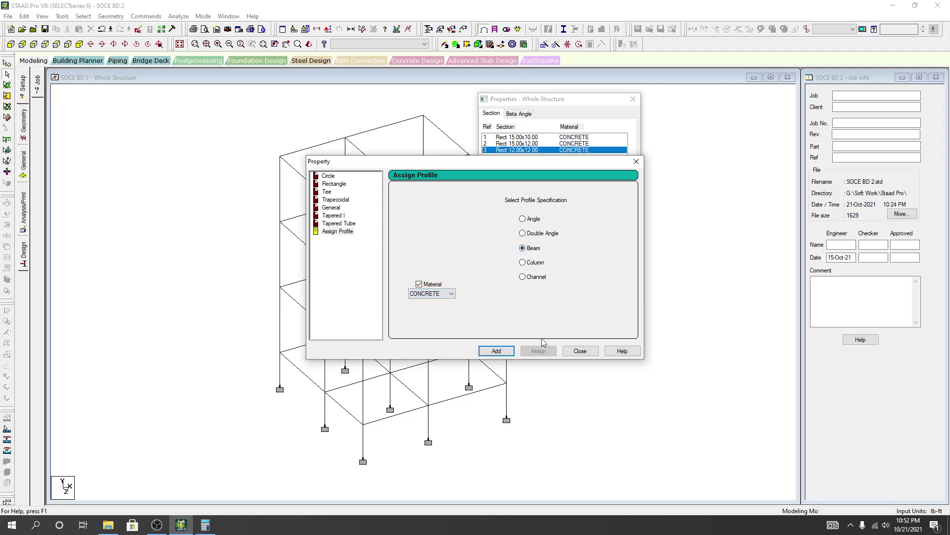
click(496, 351)
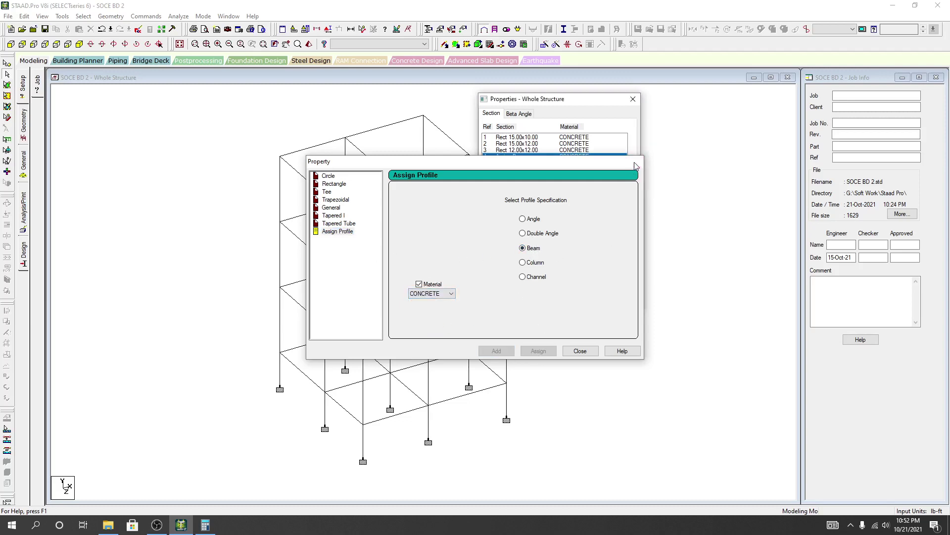
click(636, 162)
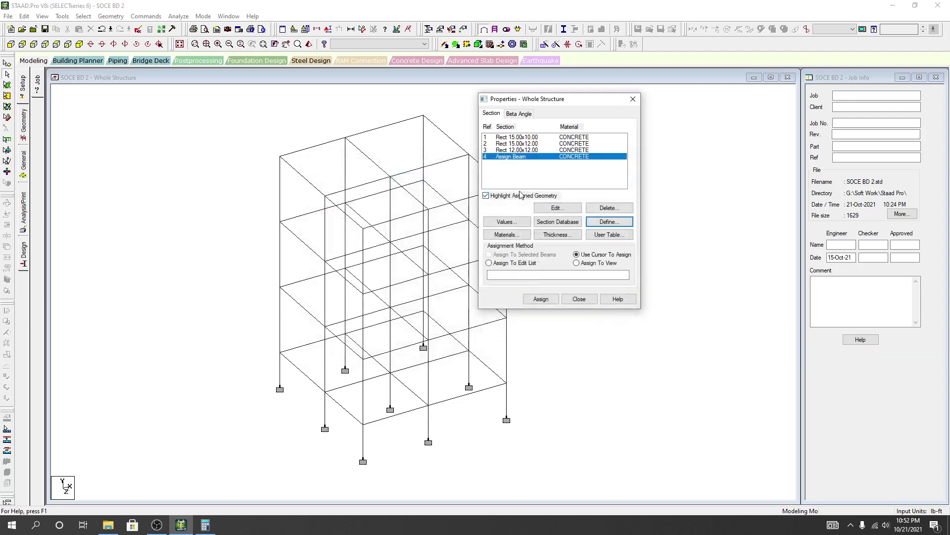
Inspect the assigned beam profile's definition and the input options for new rectangle and tee sections.
double_click(519, 158)
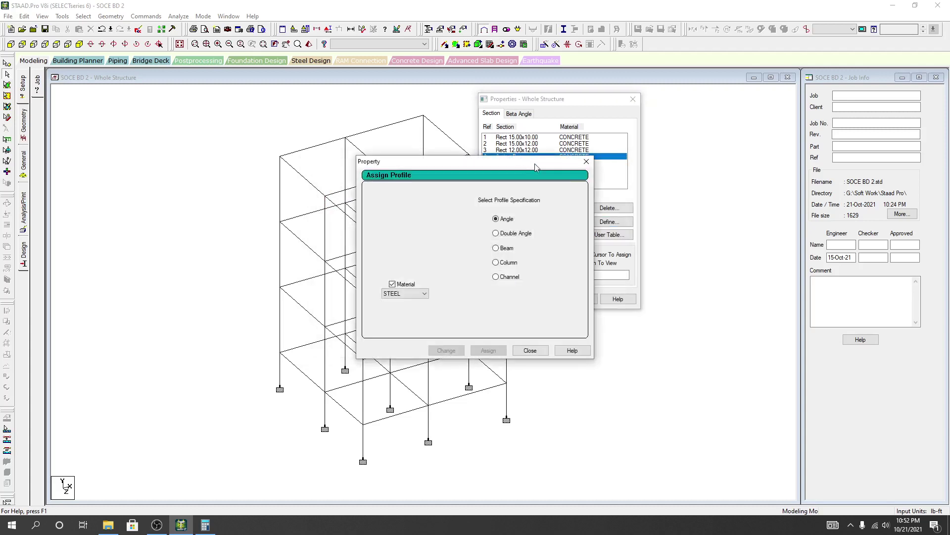
click(586, 161)
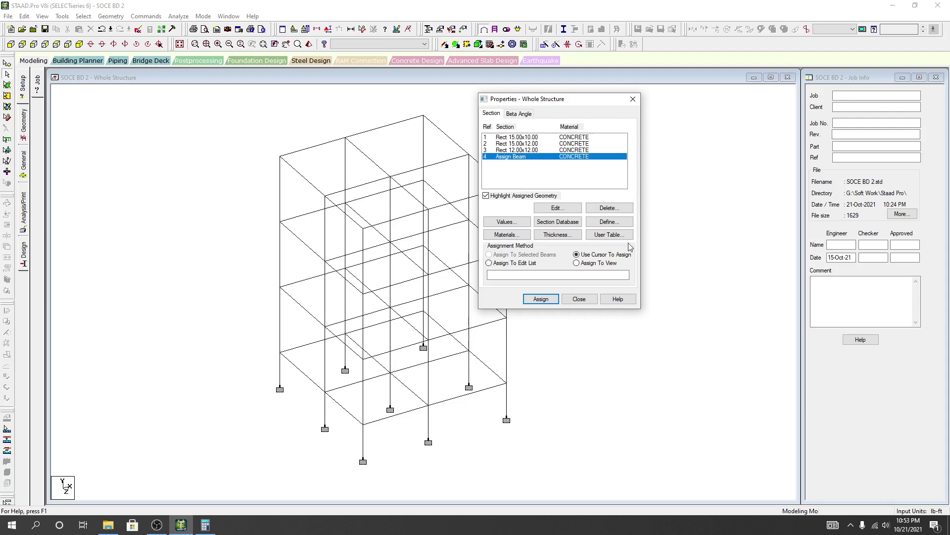
click(616, 225)
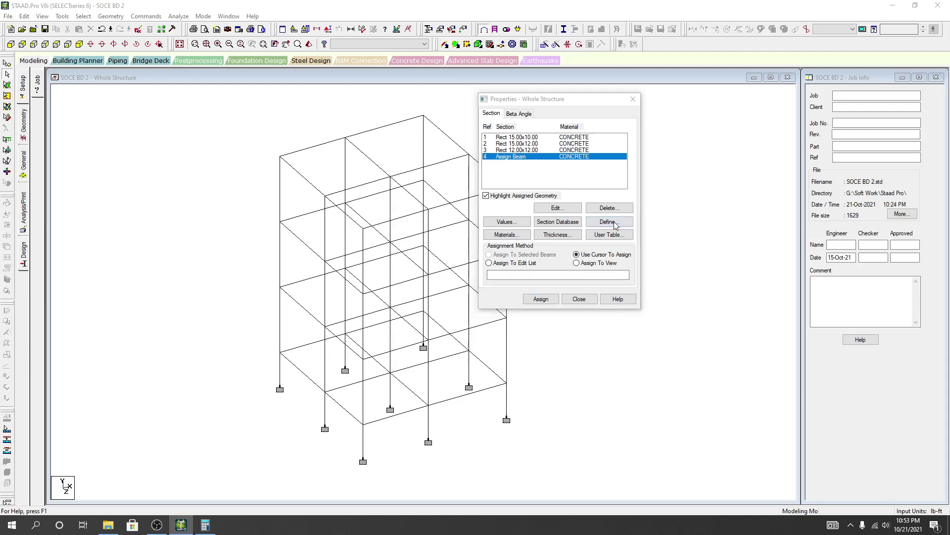
click(331, 185)
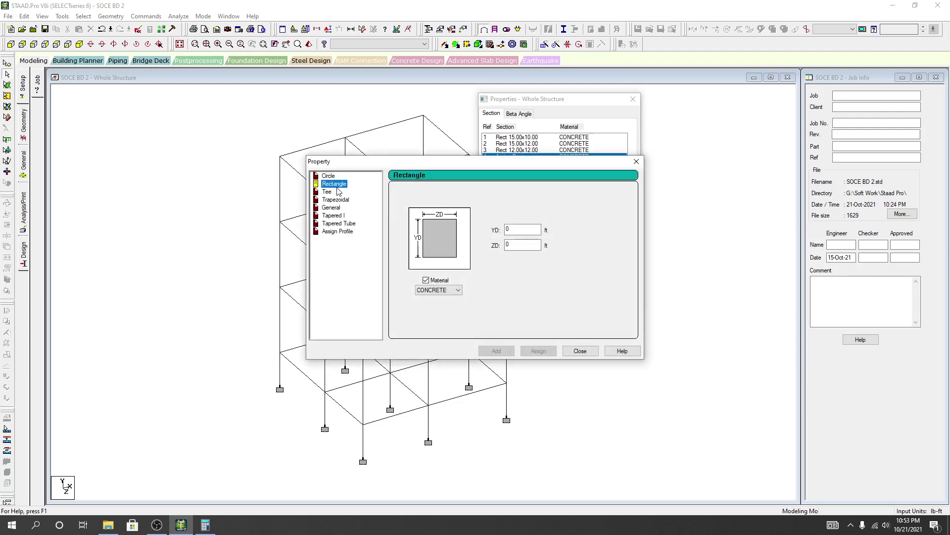
click(331, 194)
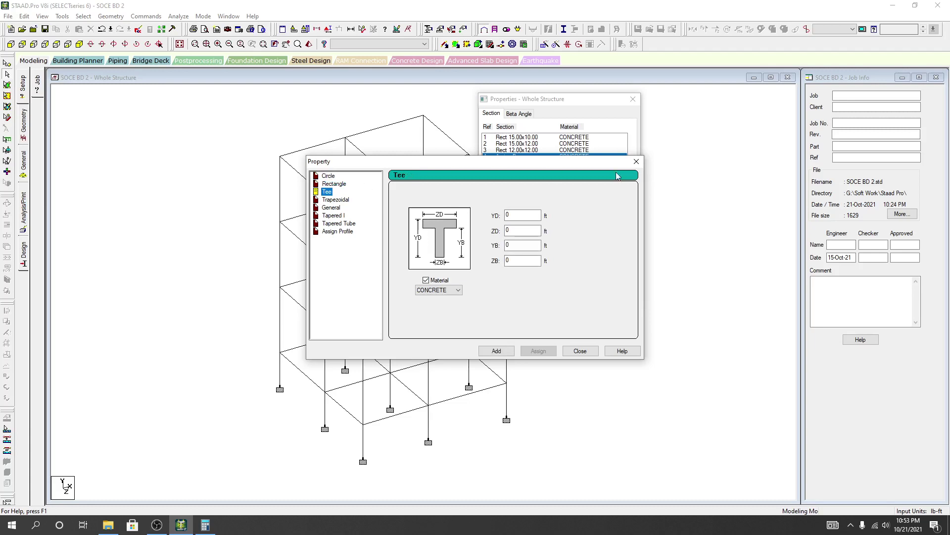
click(636, 161)
right_click(536, 157)
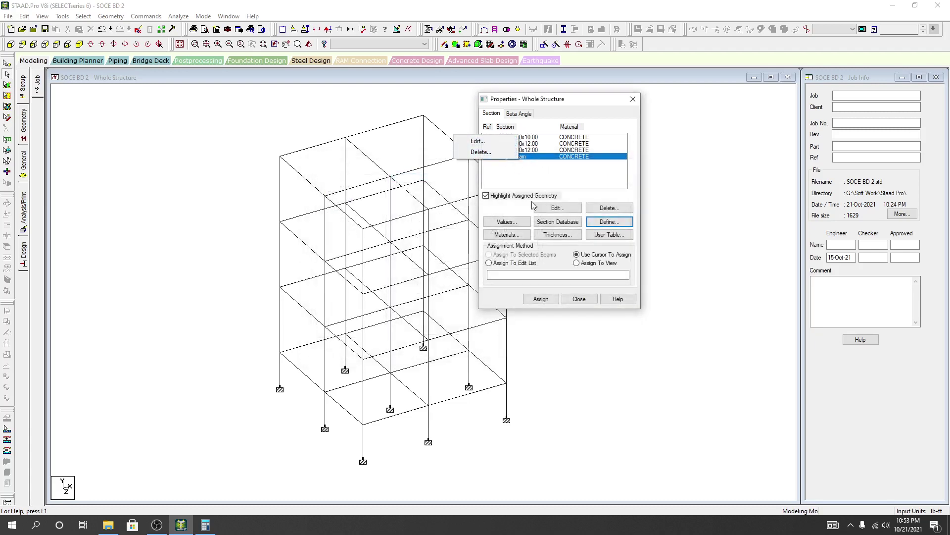
click(510, 210)
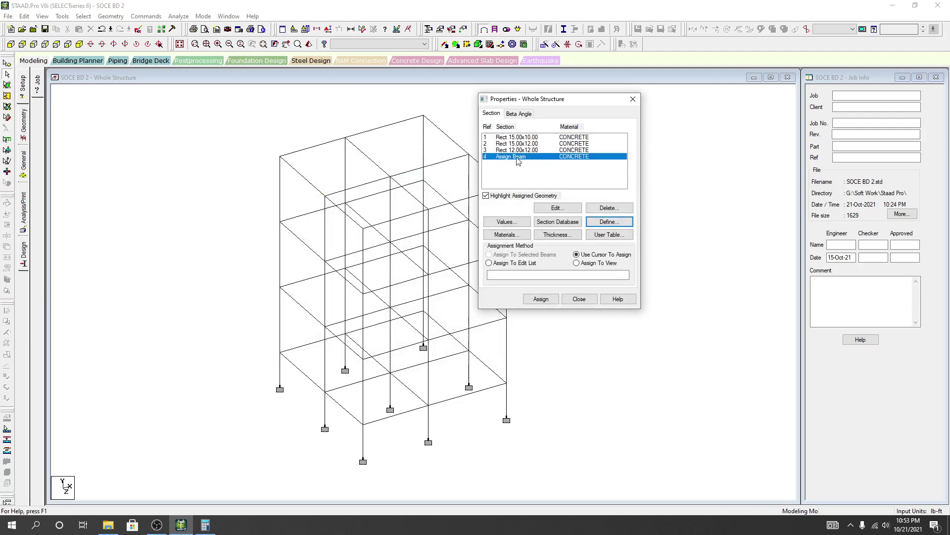
Add a concrete circular section with a YD of 2 ft to the section list.
click(608, 222)
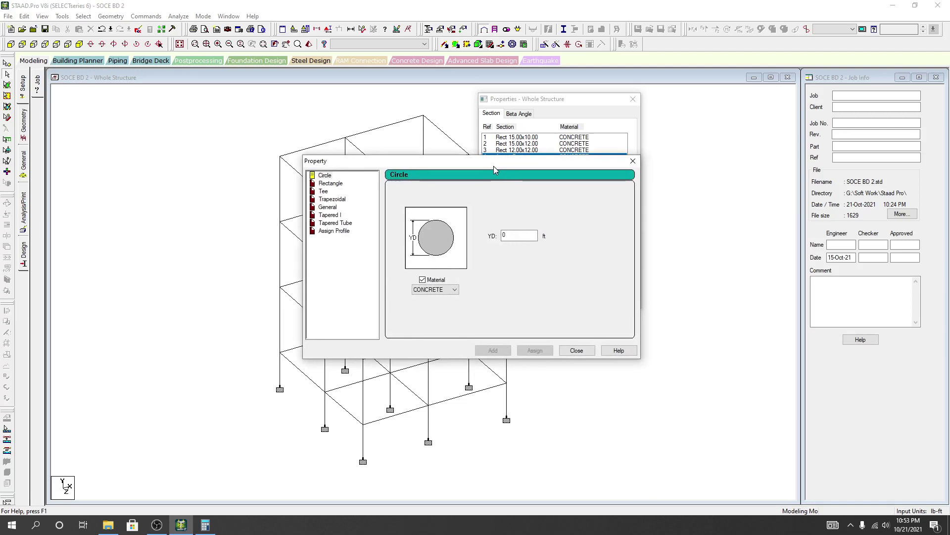
drag(511, 235, 496, 237)
text(2)
click(495, 351)
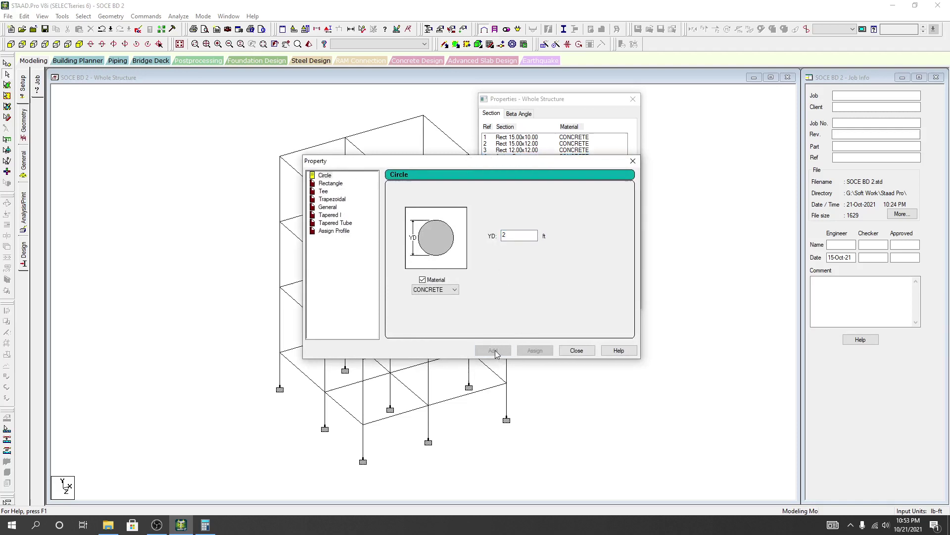
click(577, 351)
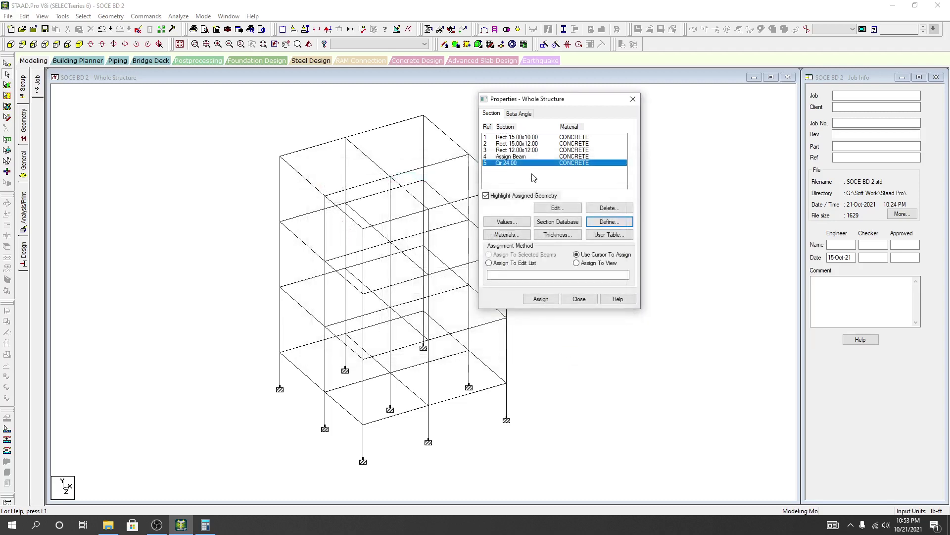
Delete the Assign Beam profile and the circular section from the list, keeping only the three rectangles.
click(527, 156)
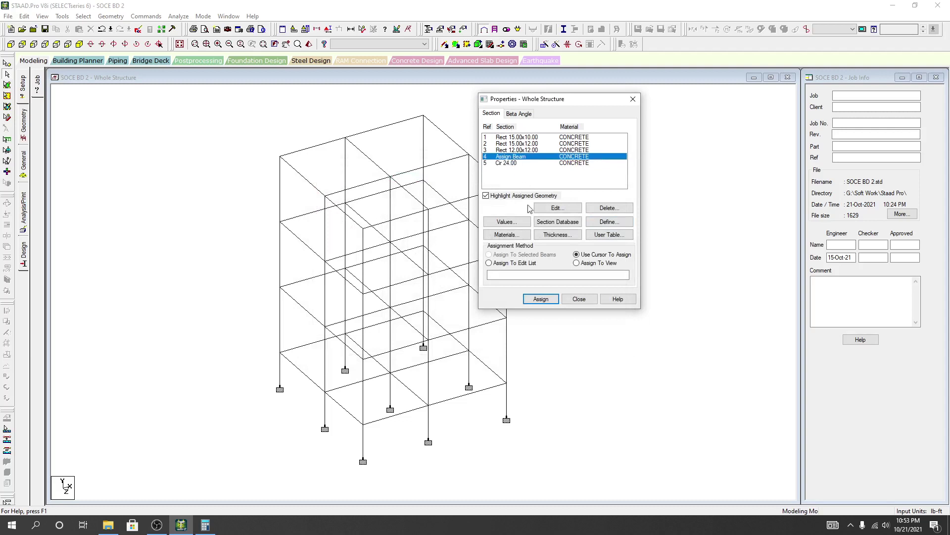
click(614, 208)
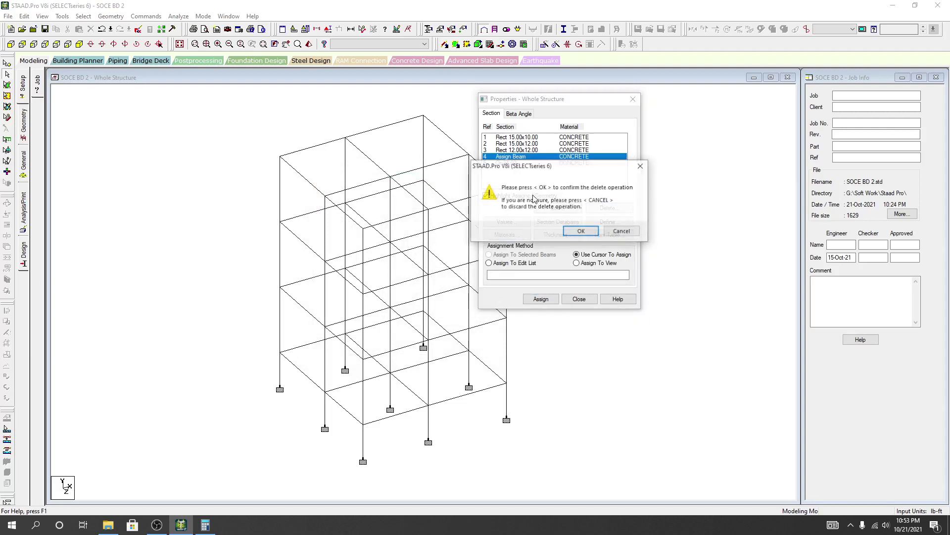
click(582, 229)
click(554, 208)
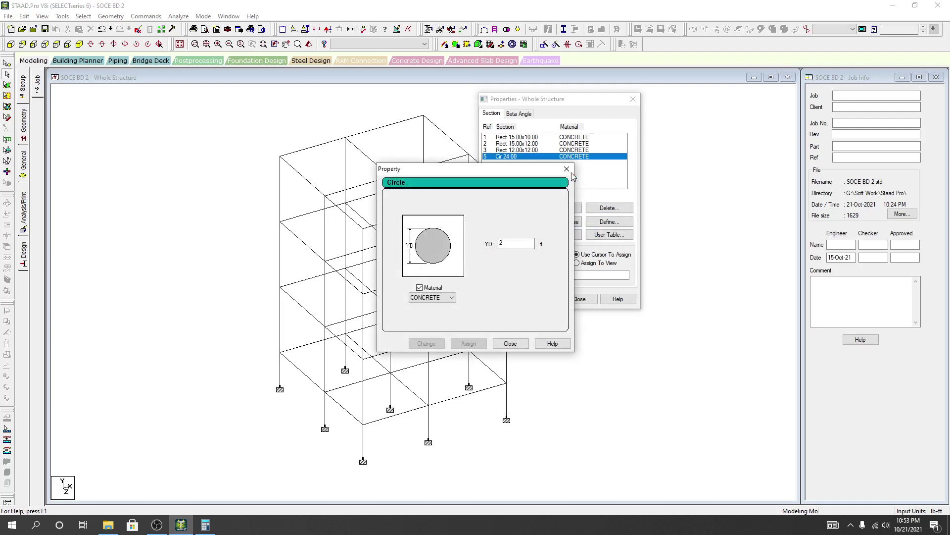
click(570, 170)
click(609, 207)
click(577, 228)
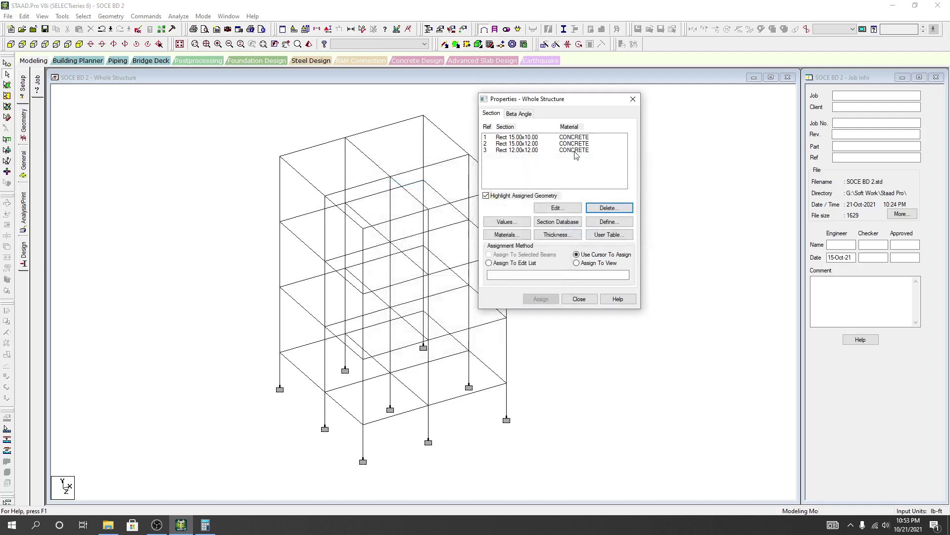
drag(535, 98, 561, 99)
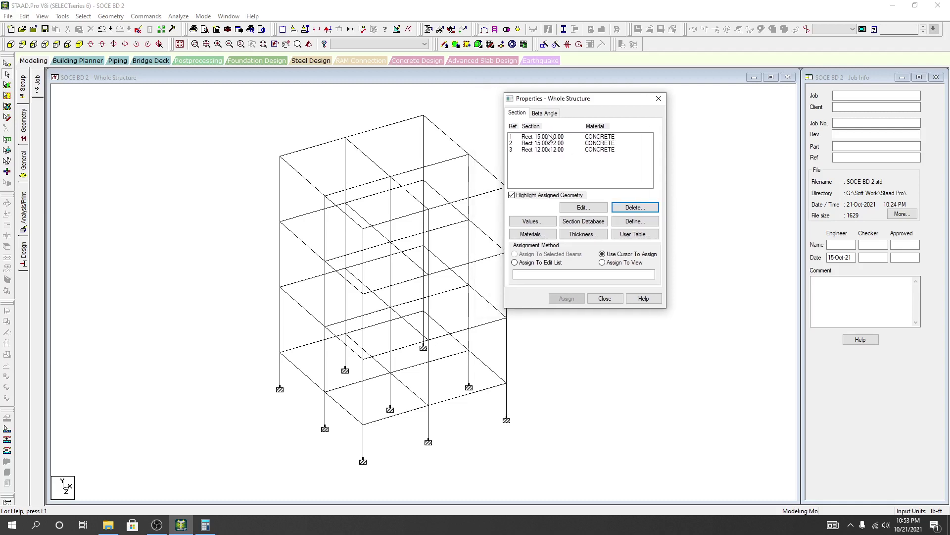
Examine the input options for plate element thickness and surface thickness without adding a thickness property.
click(557, 150)
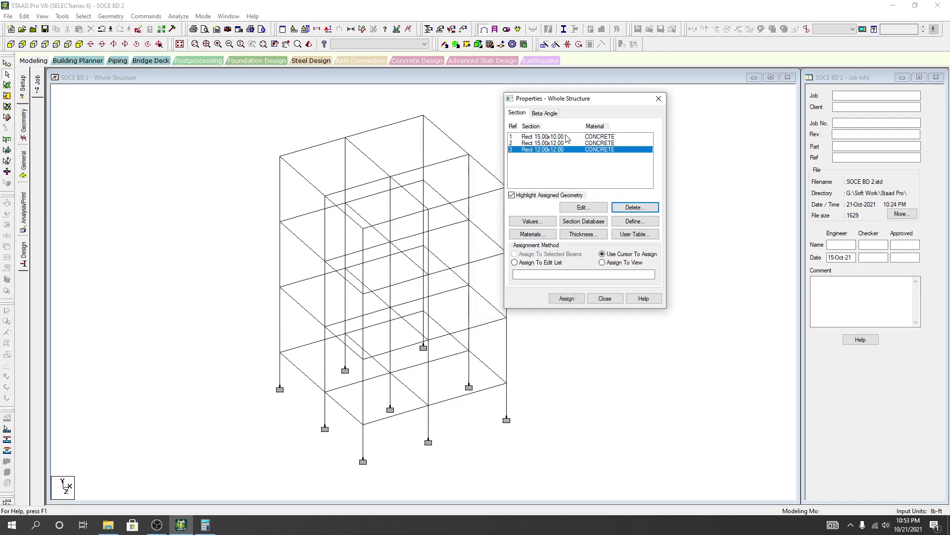
click(584, 234)
click(382, 192)
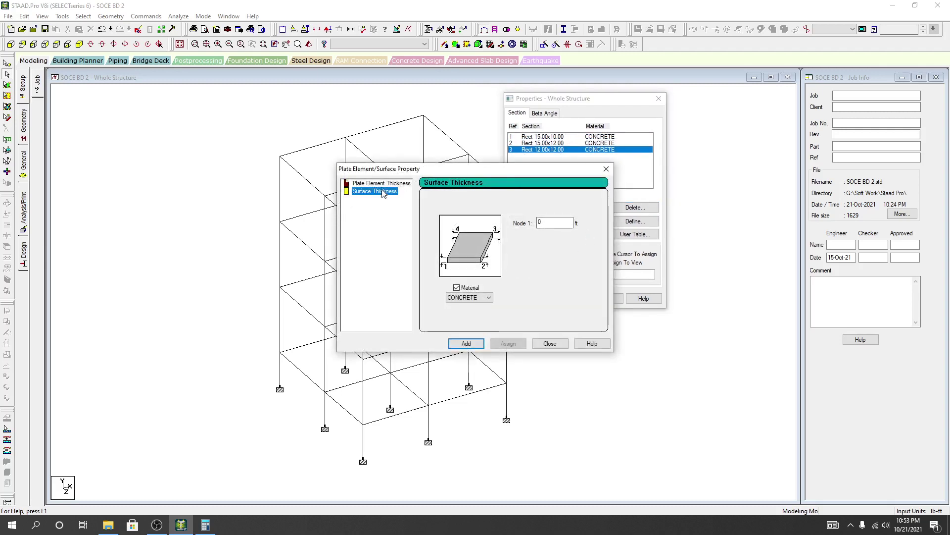
click(382, 183)
click(382, 192)
click(381, 184)
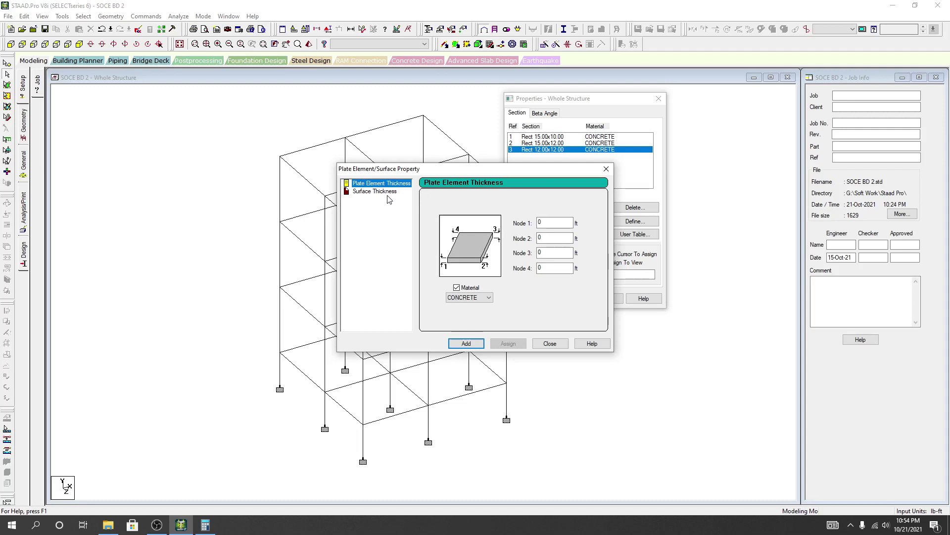
drag(463, 174, 501, 211)
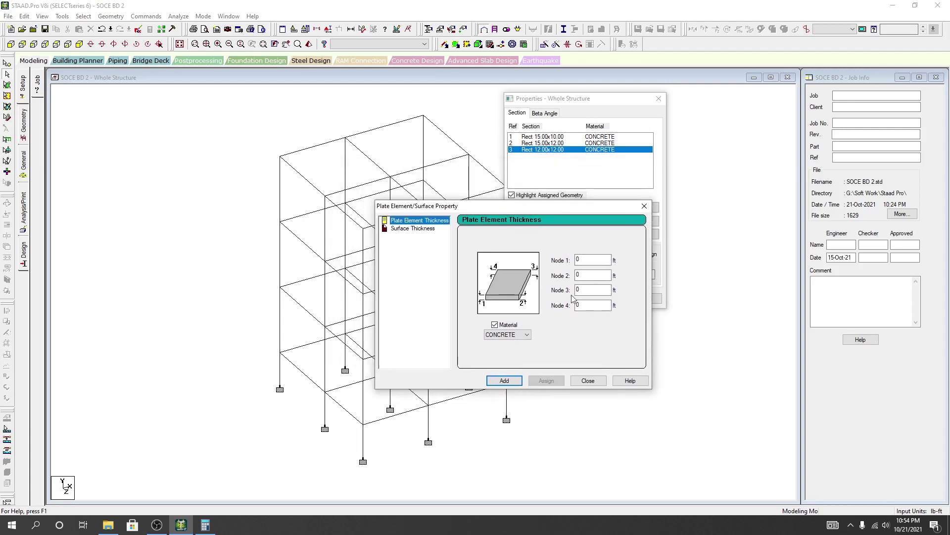
click(589, 380)
Close the section properties window, accept the auto save and save the modified structure under its current file.
drag(589, 104, 656, 138)
click(669, 332)
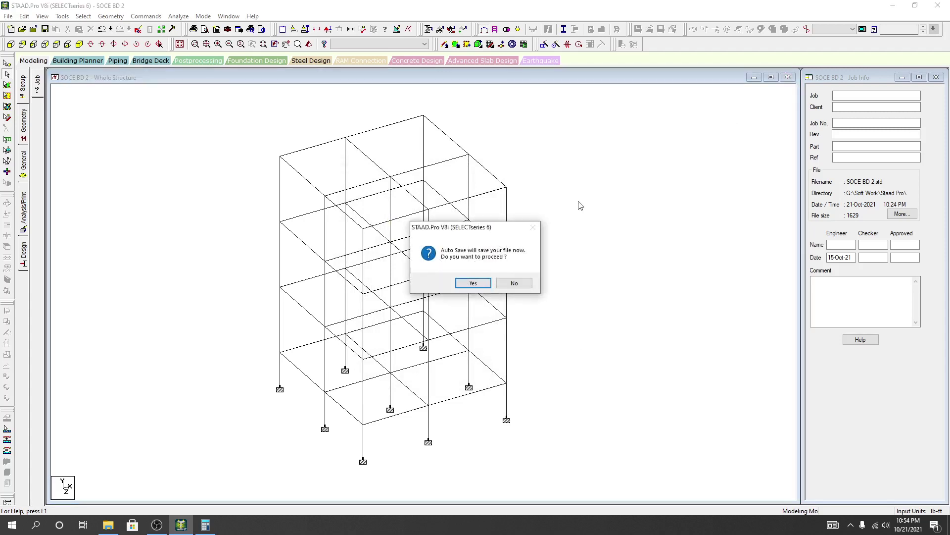
click(473, 282)
click(413, 275)
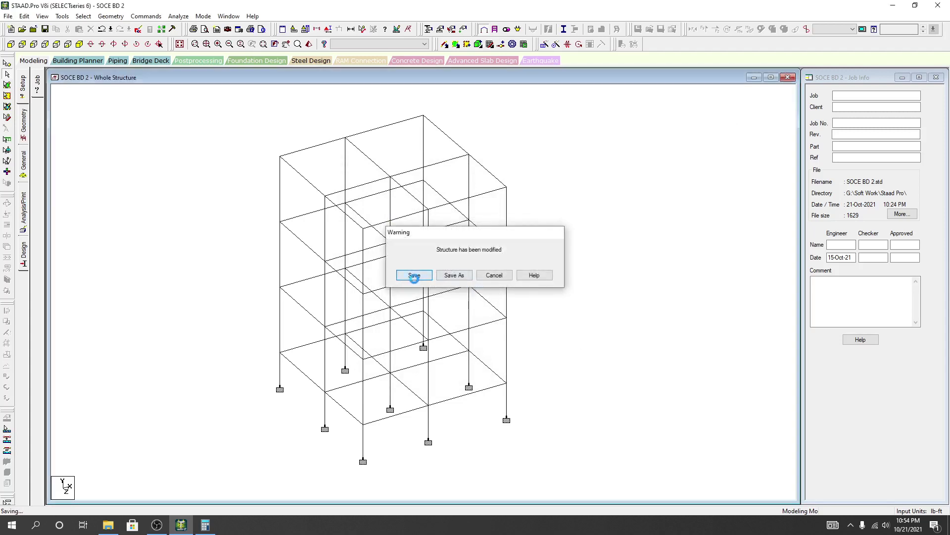